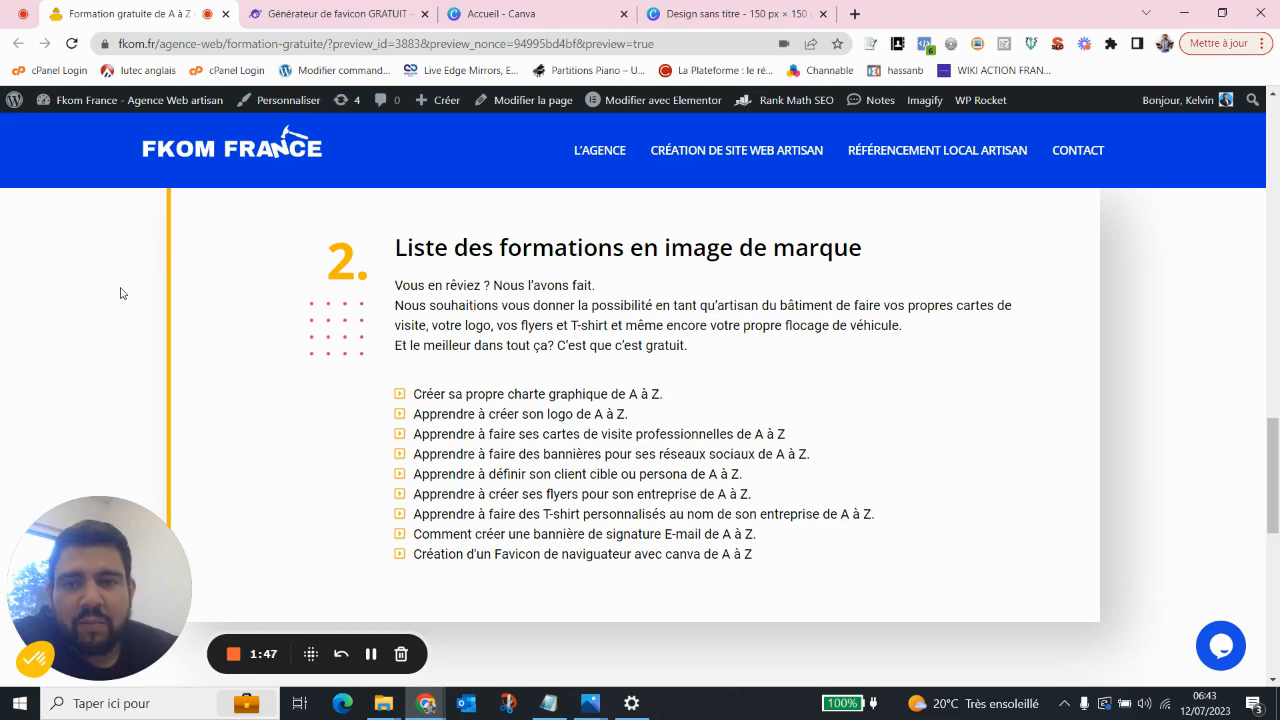
# Visit the websiteplanet.com home page from the favicon generator and return to the empty generator form
pyautogui.click(373, 6)
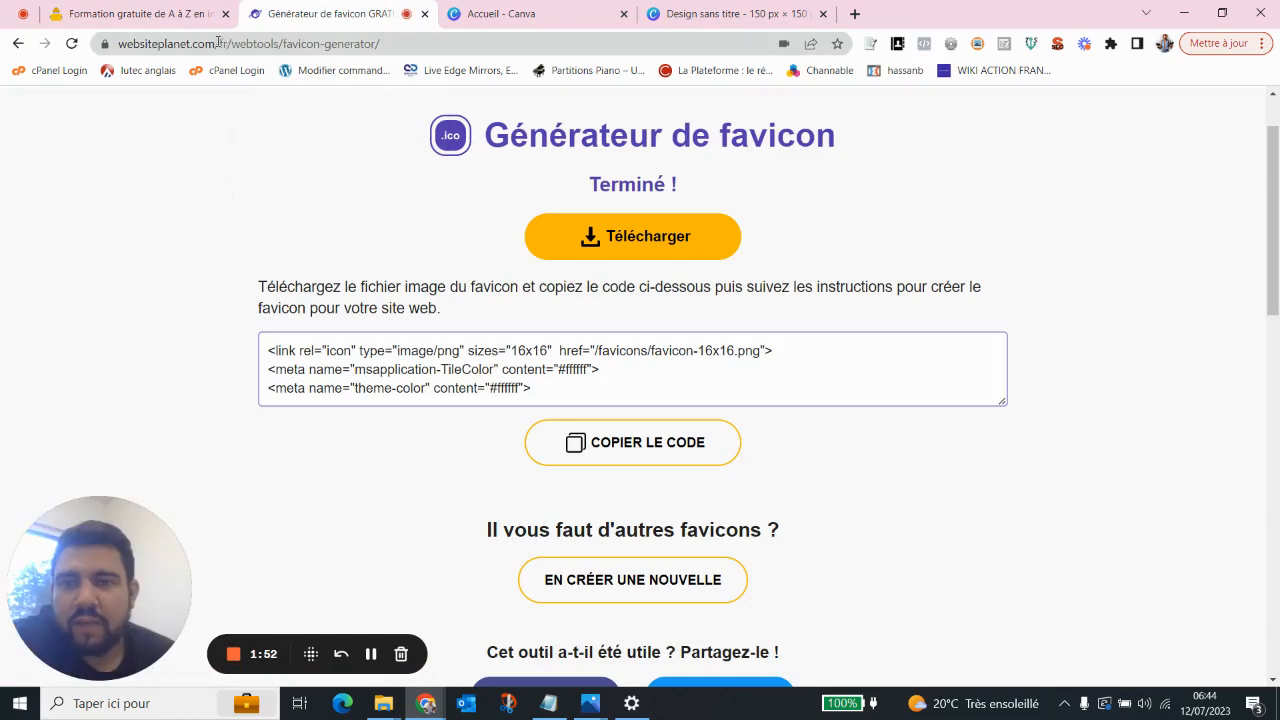
pyautogui.moveTo(219, 44); pyautogui.dragTo(620, 64)
pyautogui.press('BackSpace')
pyautogui.press('Return')
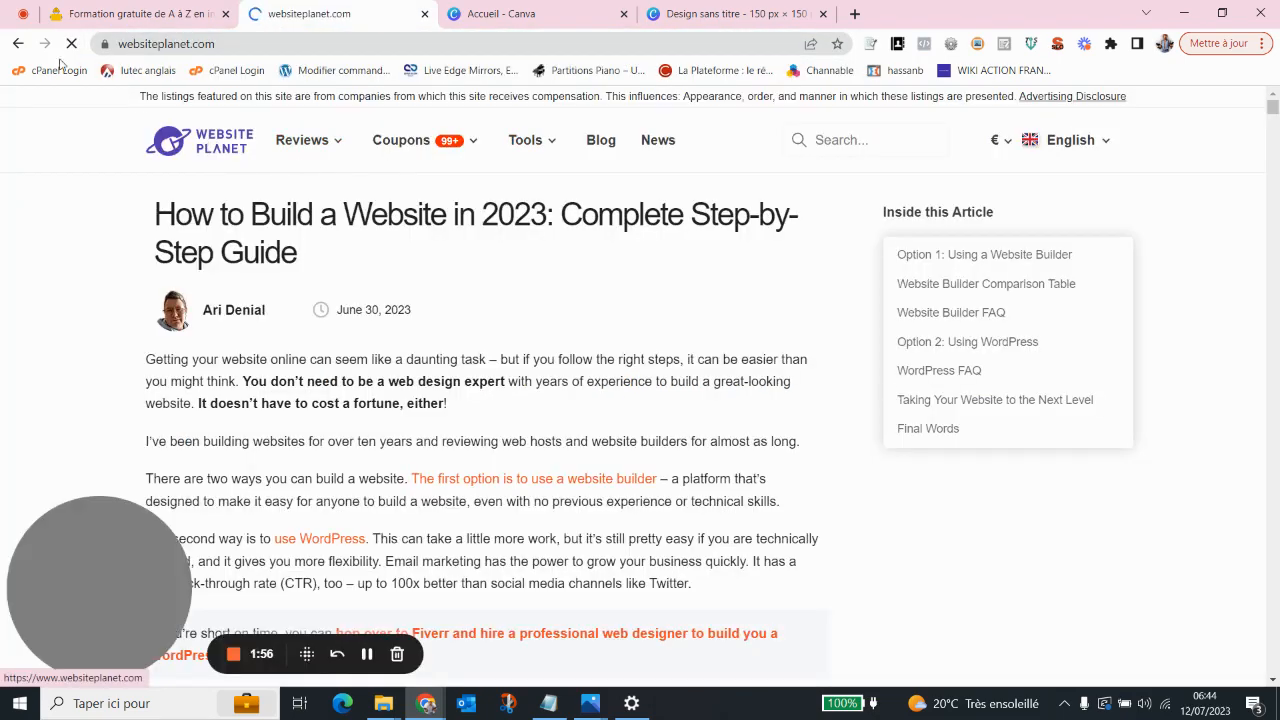
pyautogui.click(18, 44)
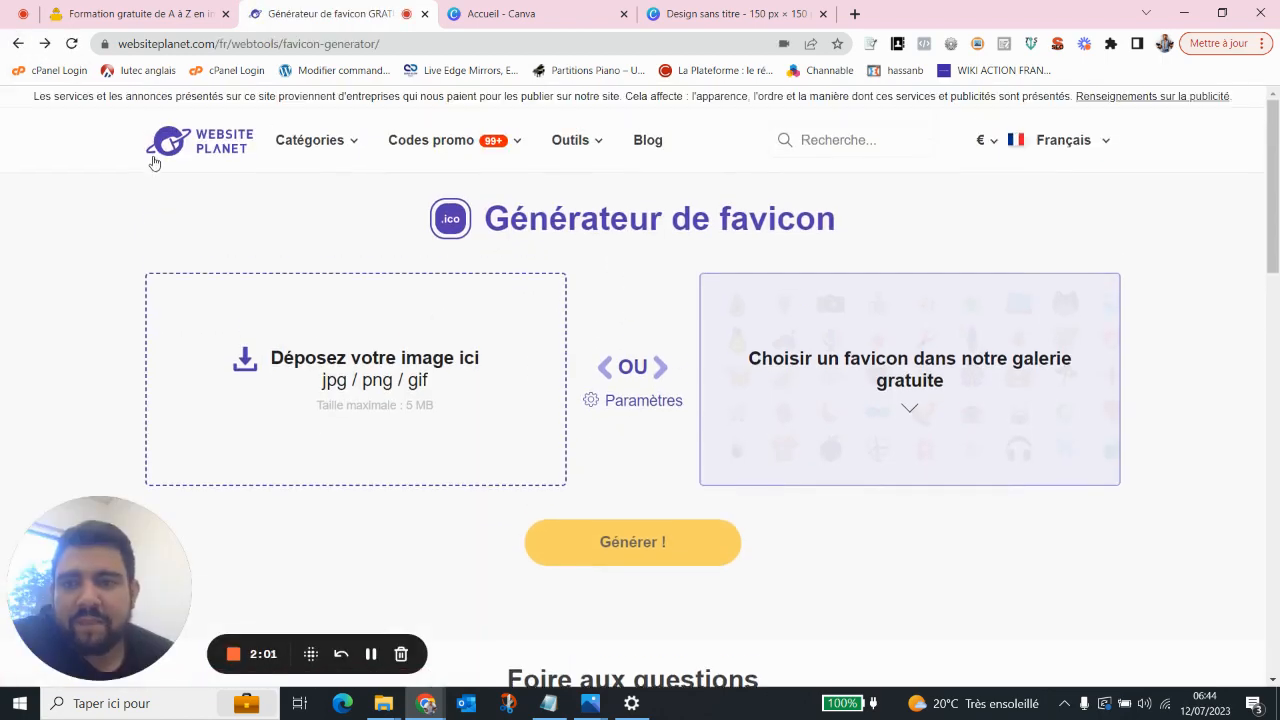
pyautogui.click(234, 46)
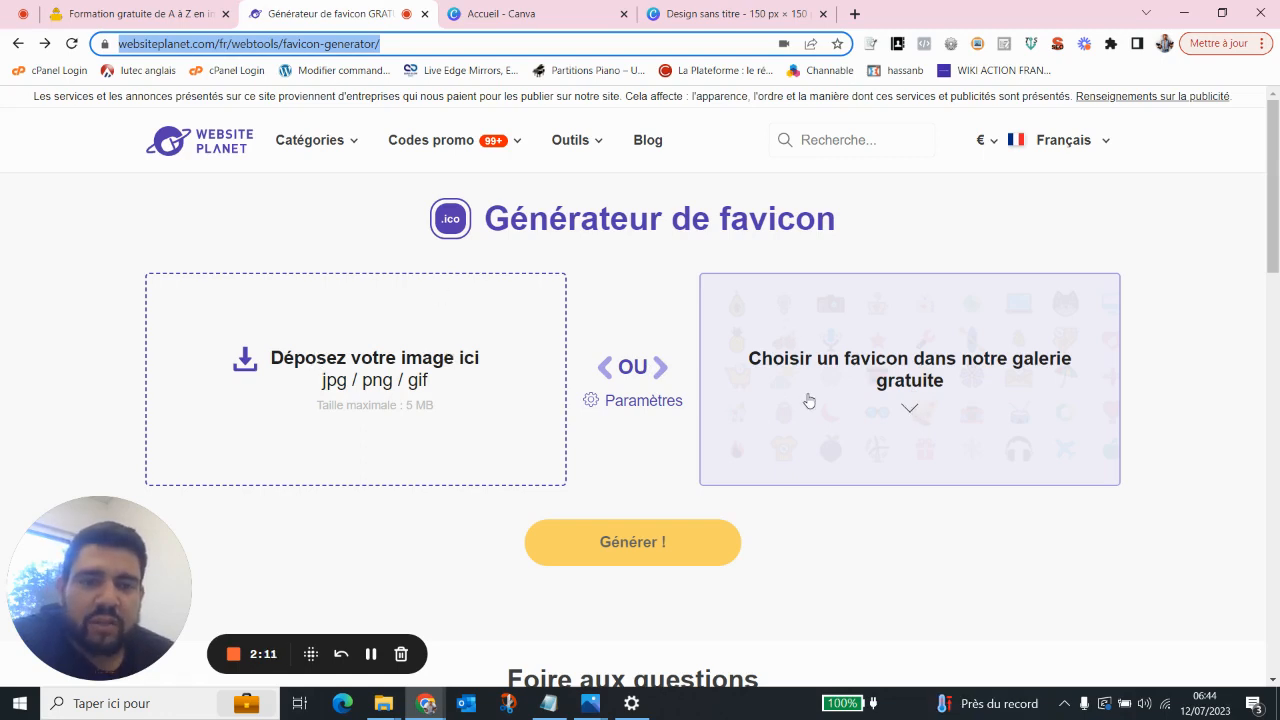
# Browse the favicon generator's free gallery of multicolour icons and look over the rest of the form
pyautogui.click(921, 409)
pyautogui.scroll(-1, 813, 390)
pyautogui.scroll(-5, 813, 390)
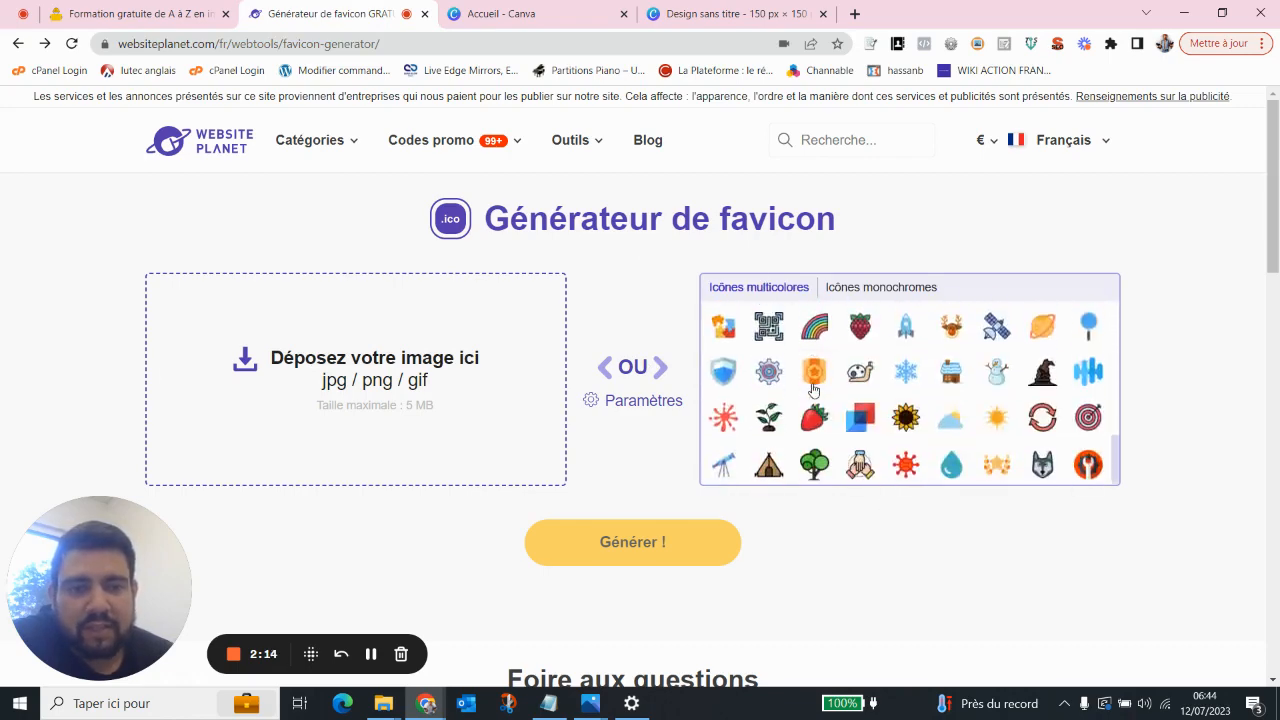
pyautogui.scroll(5, 813, 390)
pyautogui.scroll(-5, 813, 392)
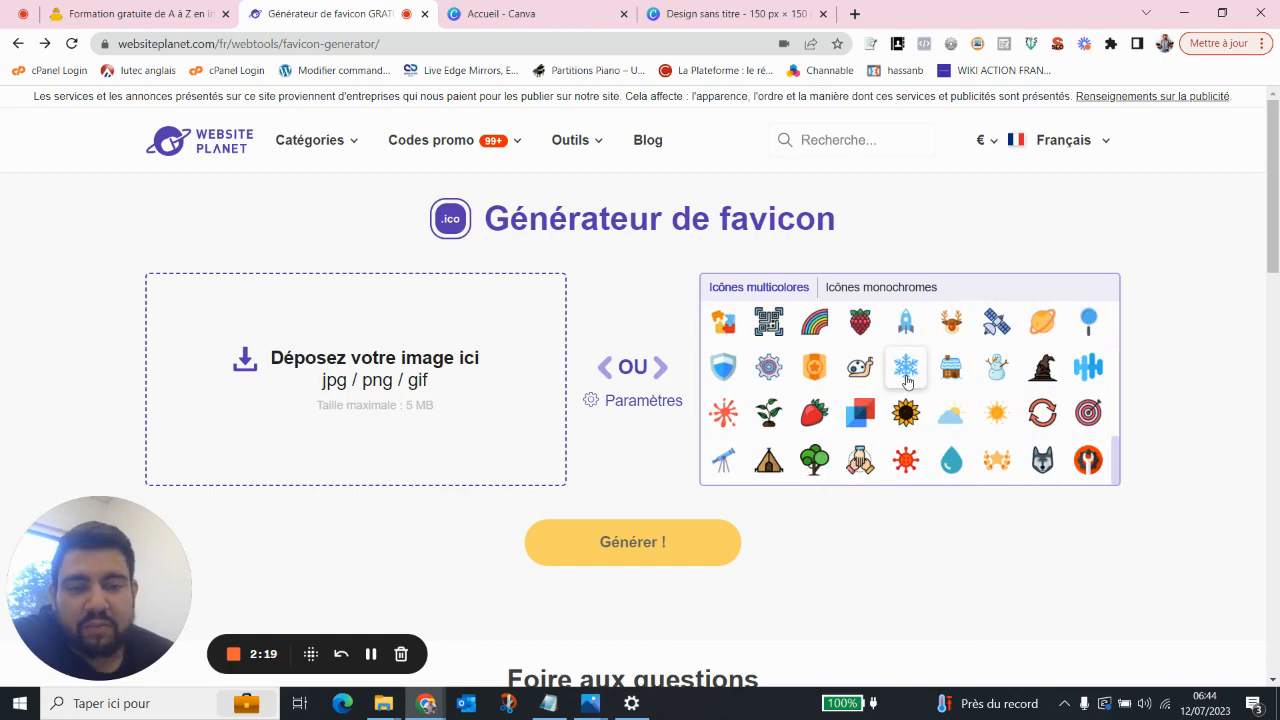
pyautogui.scroll(-3, 906, 380)
pyautogui.scroll(1, 914, 357)
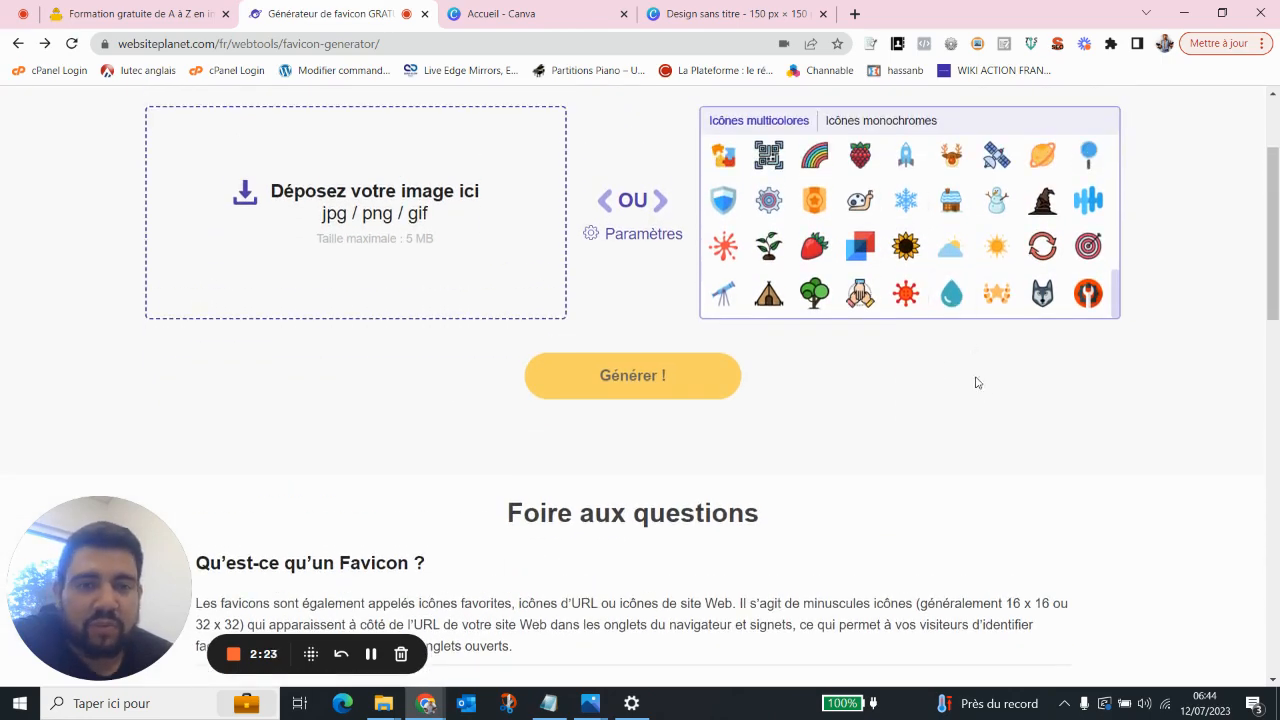
pyautogui.scroll(2, 979, 383)
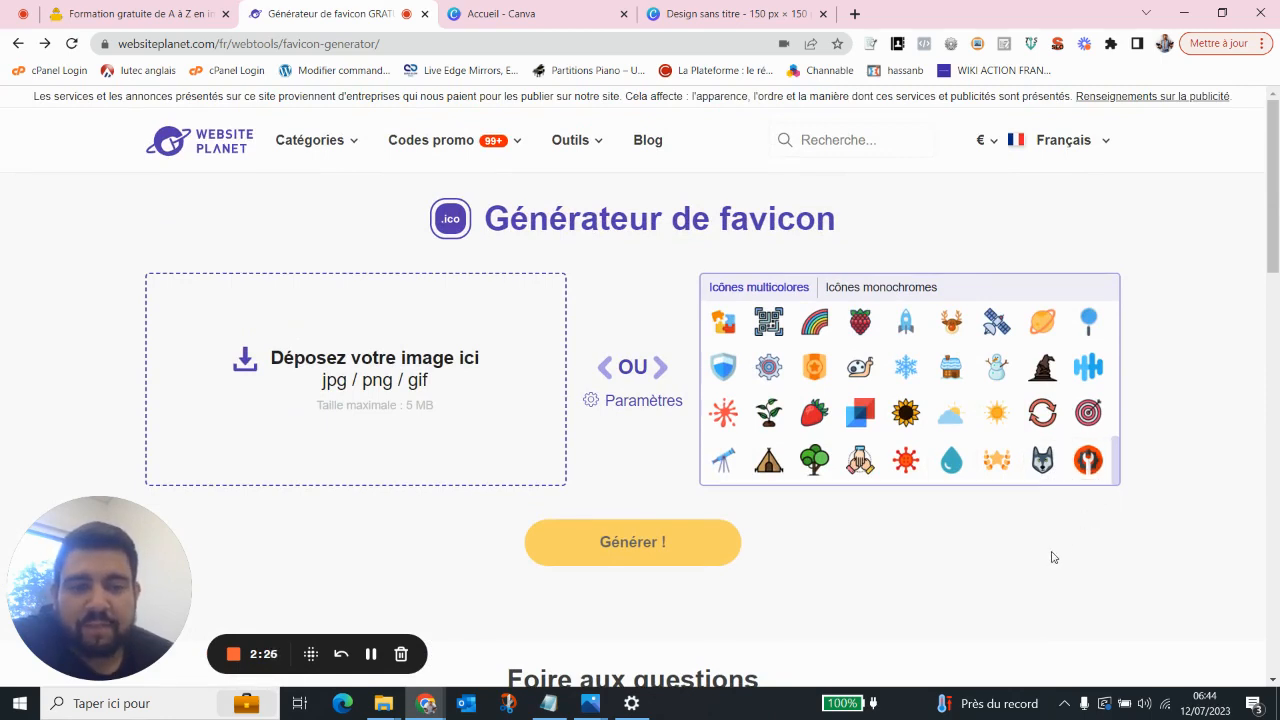
pyautogui.scroll(5, 858, 443)
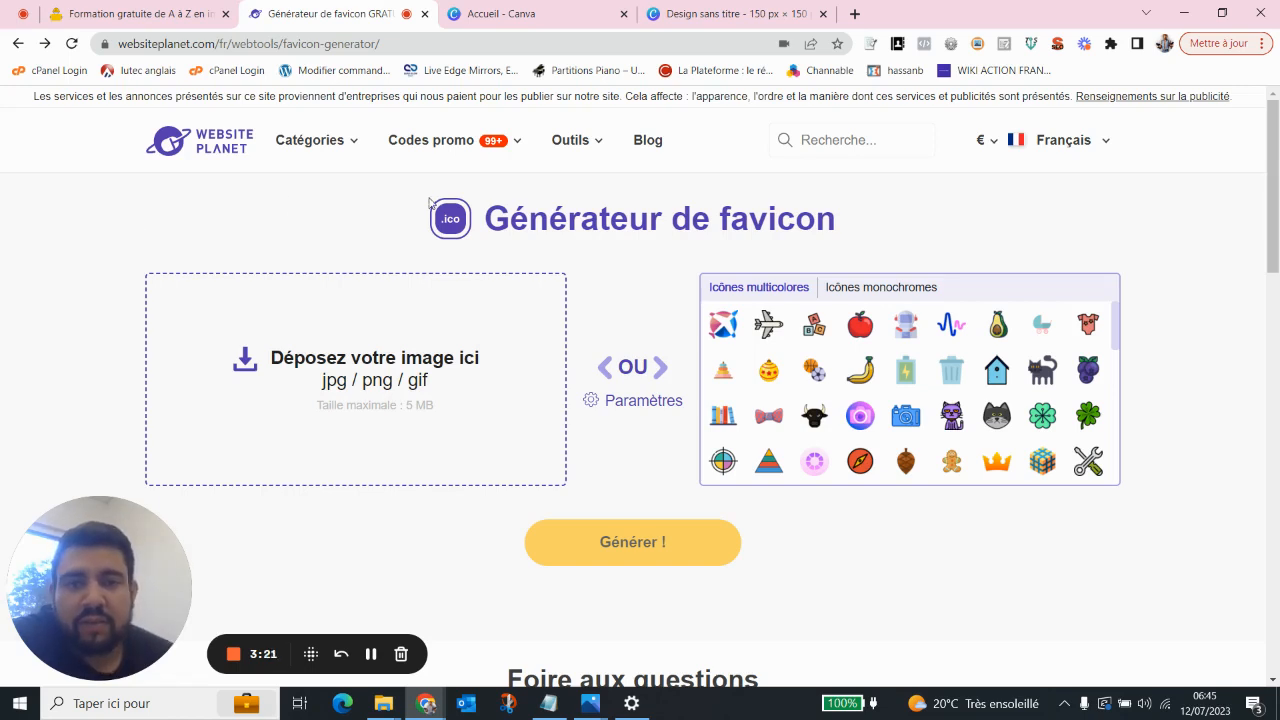
# Switch to the Canva house design and download it as a 150 × 150 px PNG with a transparent background
pyautogui.click(578, 19)
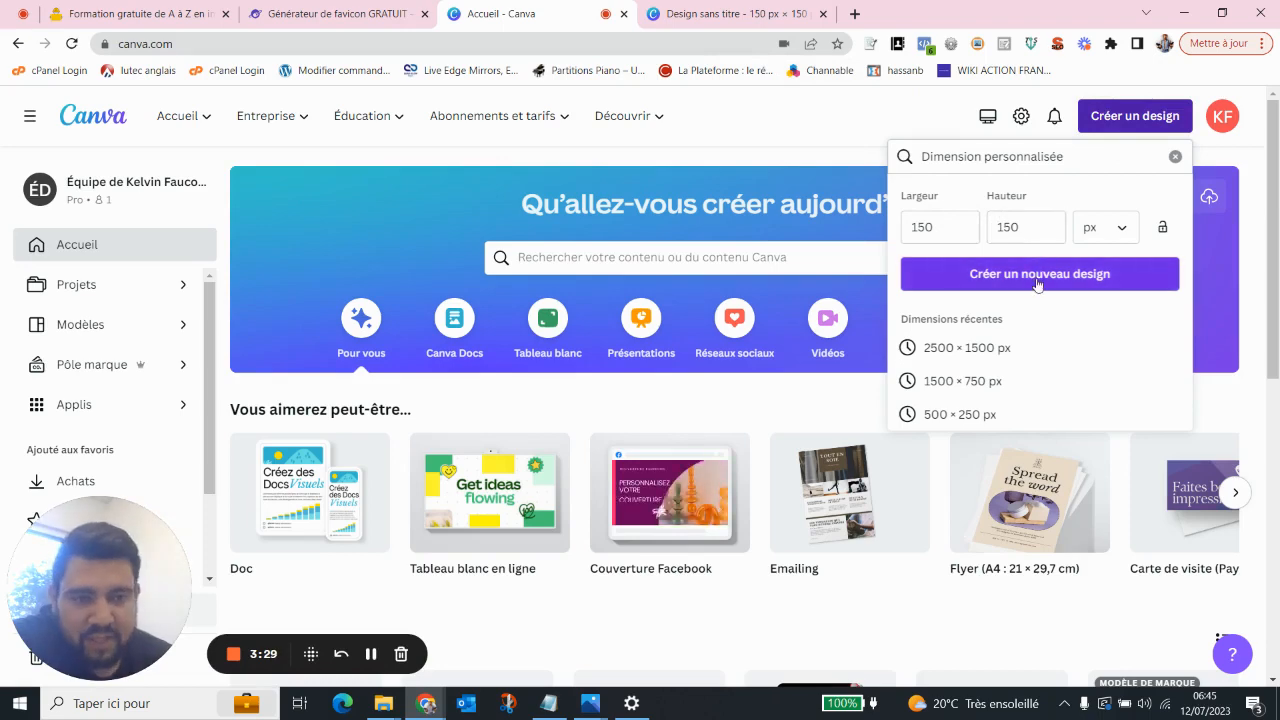
pyautogui.click(735, 14)
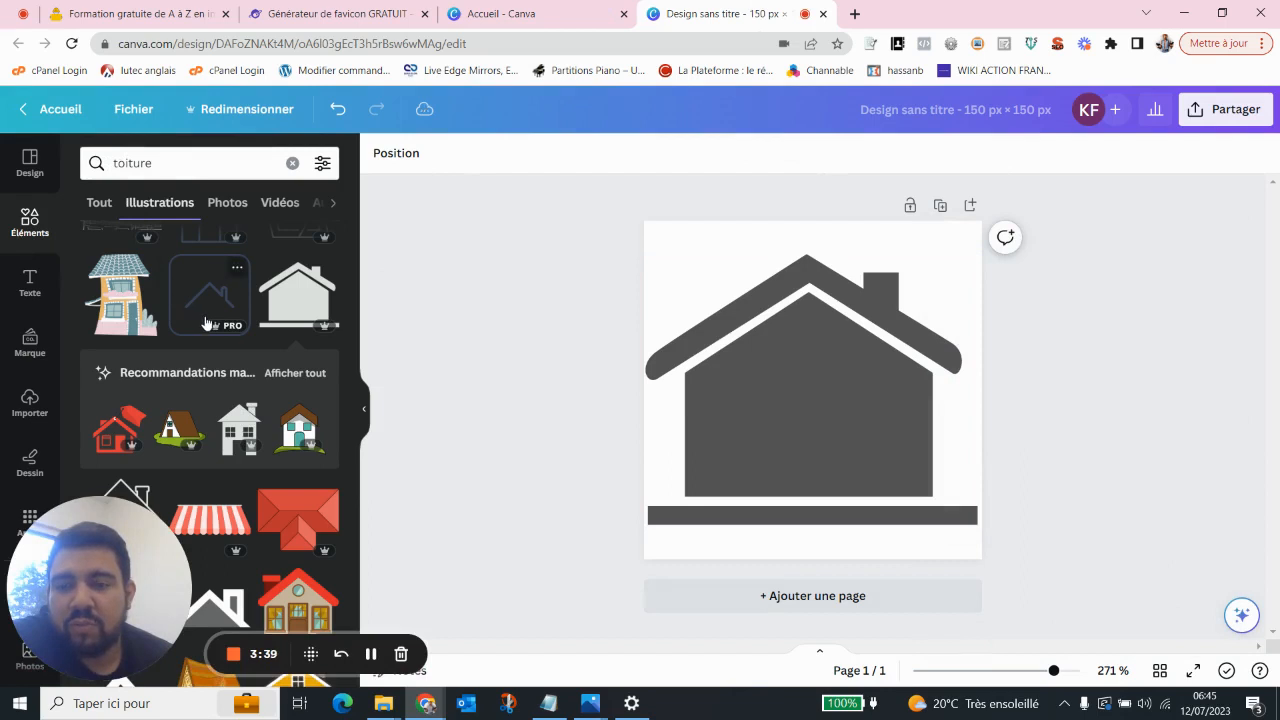
pyautogui.scroll(-2, 207, 323)
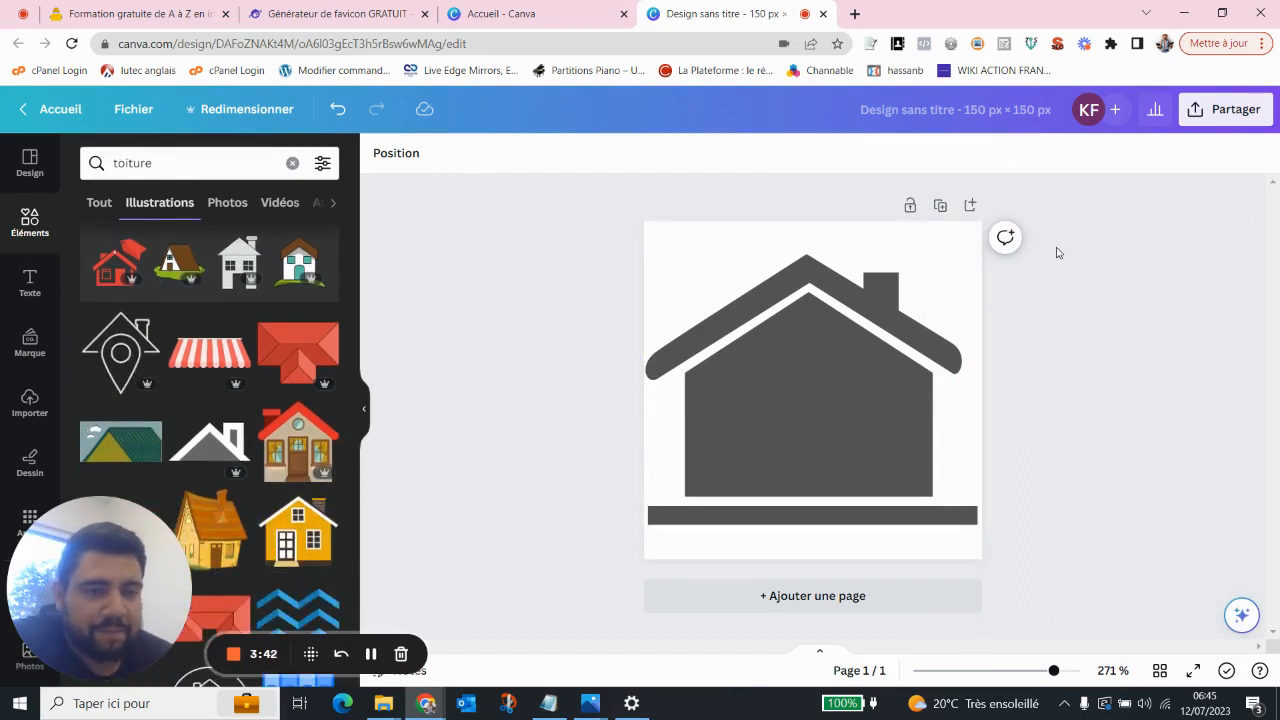
pyautogui.click(1222, 114)
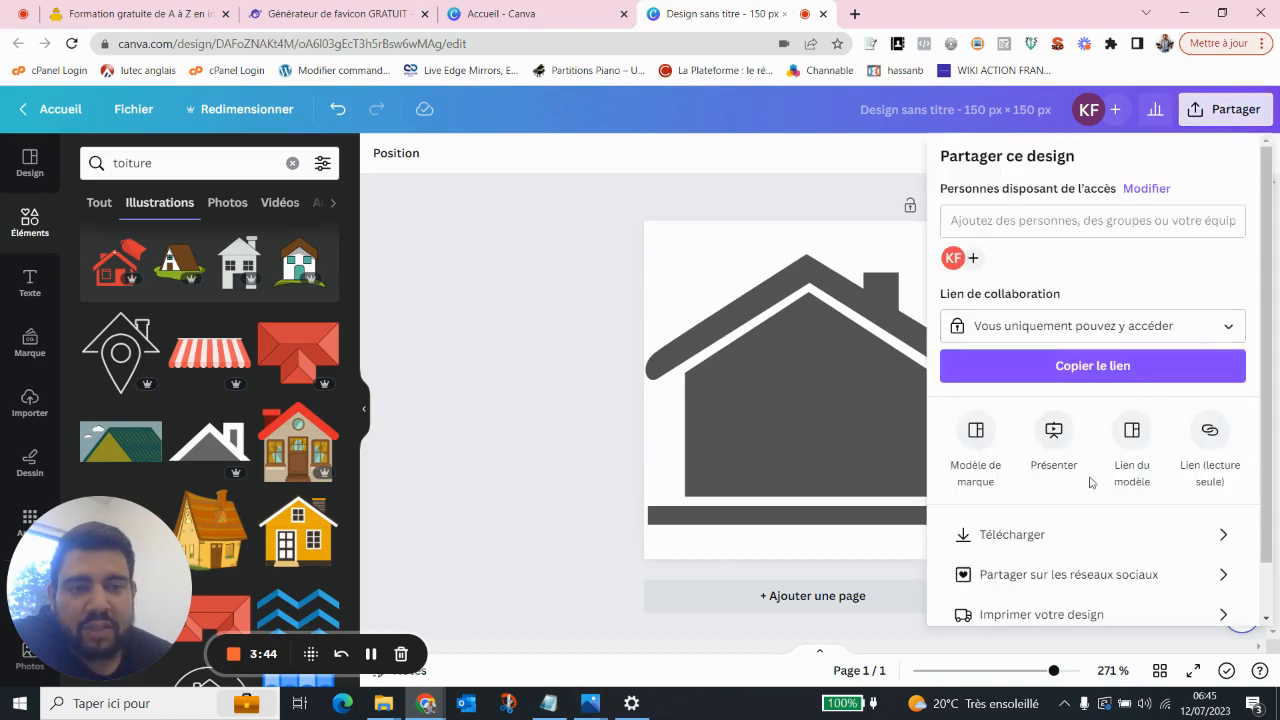
pyautogui.click(1069, 537)
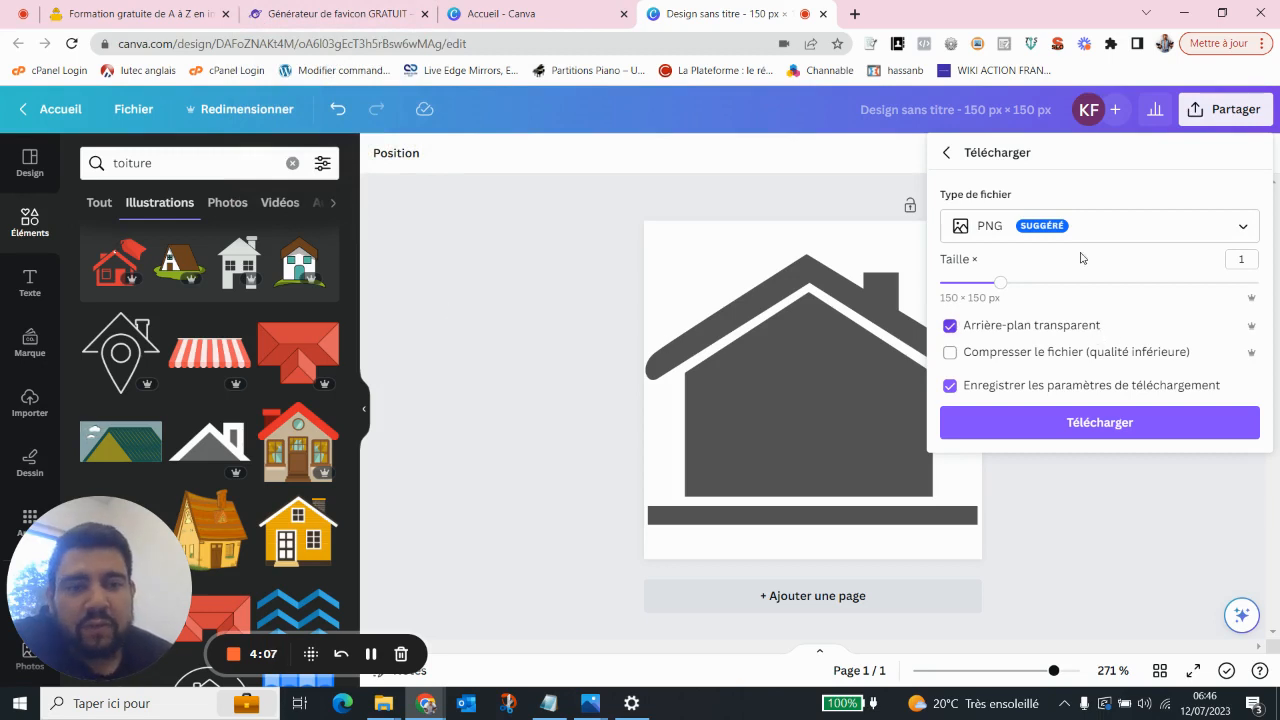
pyautogui.click(1083, 424)
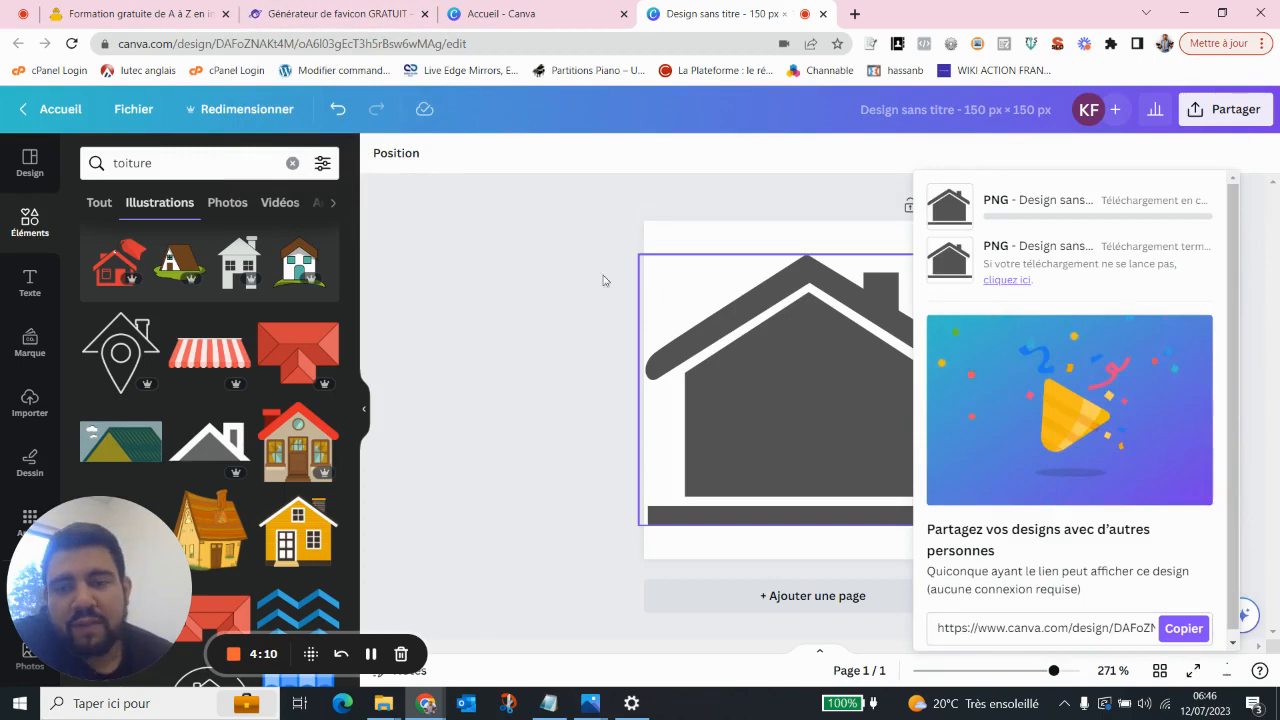
pyautogui.click(515, 258)
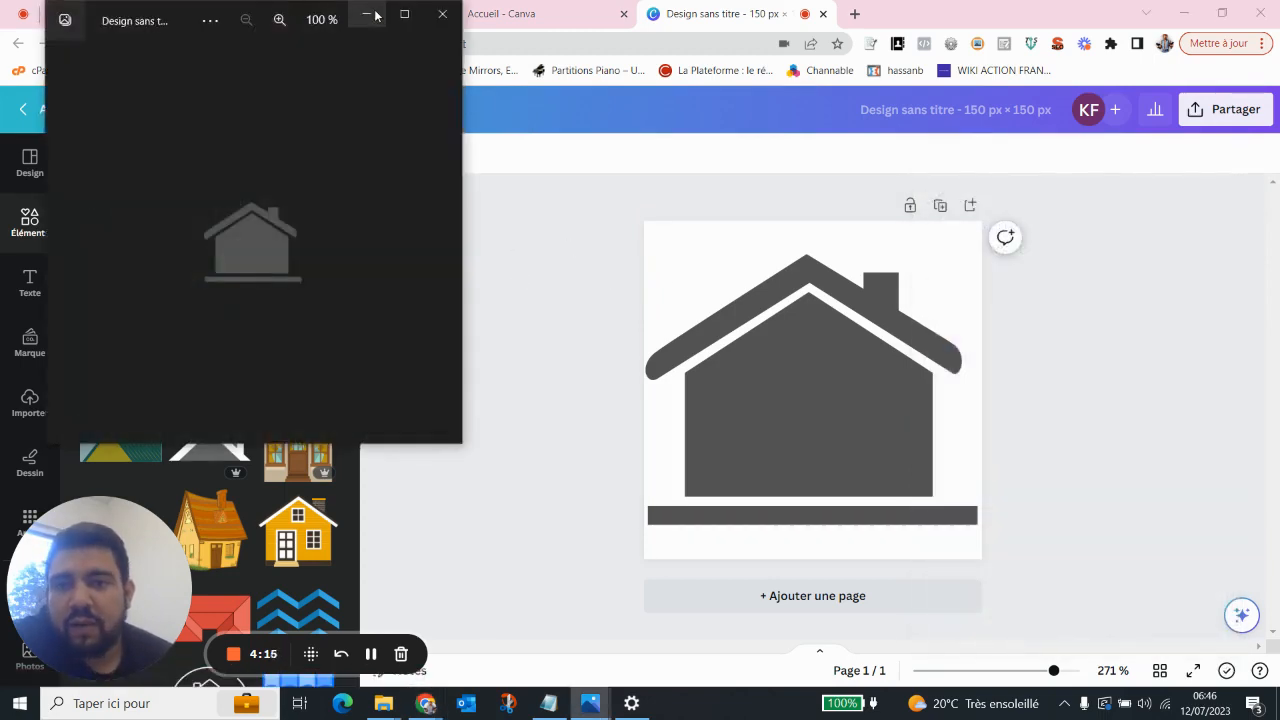
pyautogui.click(370, 14)
# Upload Design sans titre (2).png to the Website Planet favicon generator and generate the favicon
pyautogui.click(340, 14)
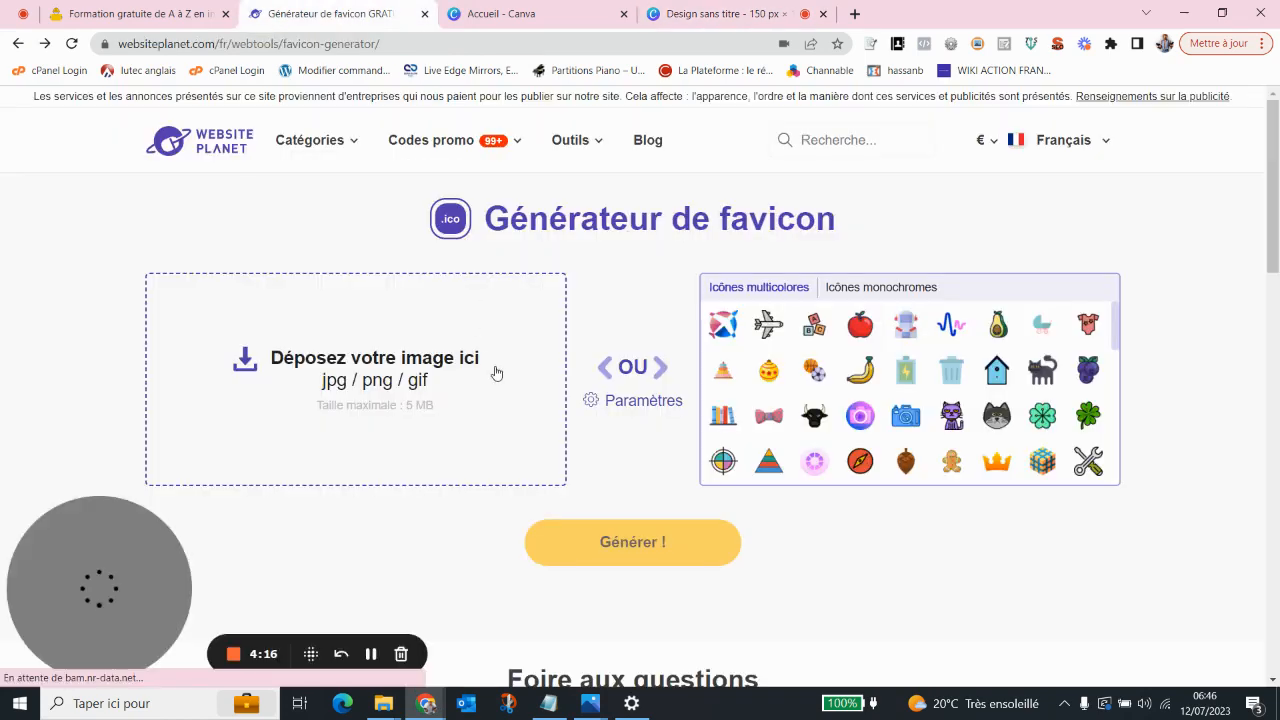
pyautogui.click(430, 378)
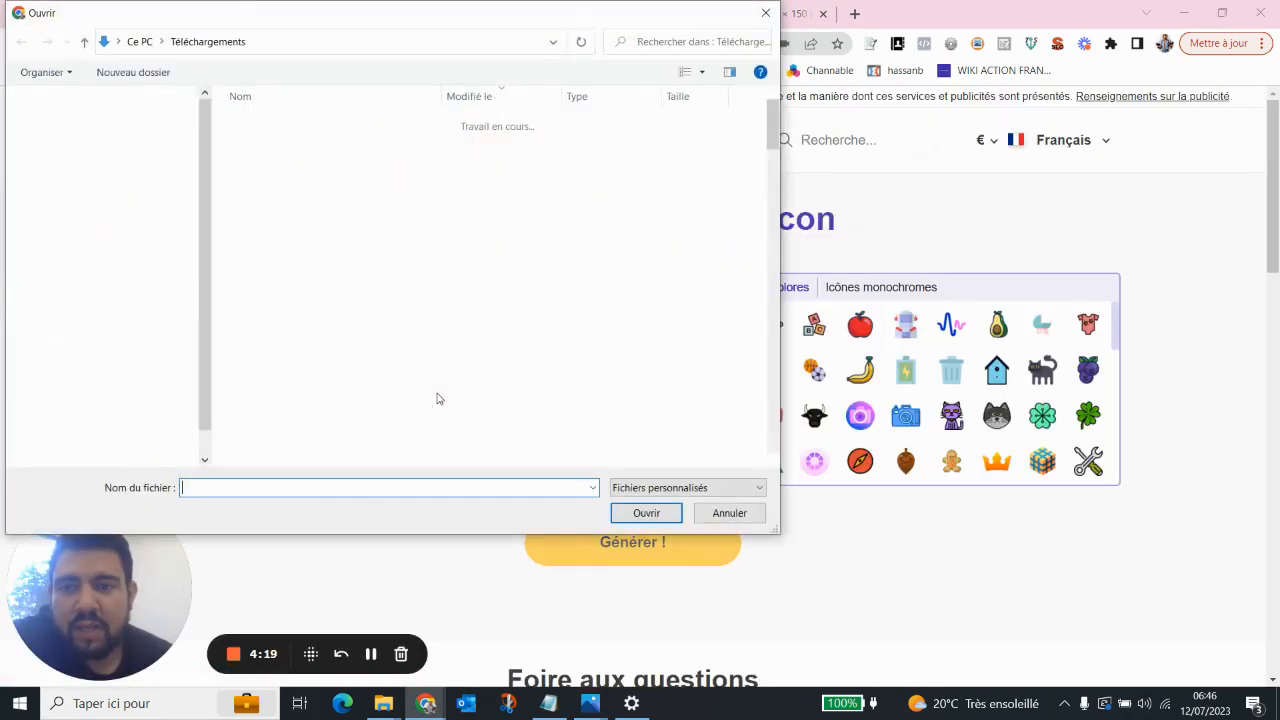
pyautogui.click(275, 144)
pyautogui.click(660, 517)
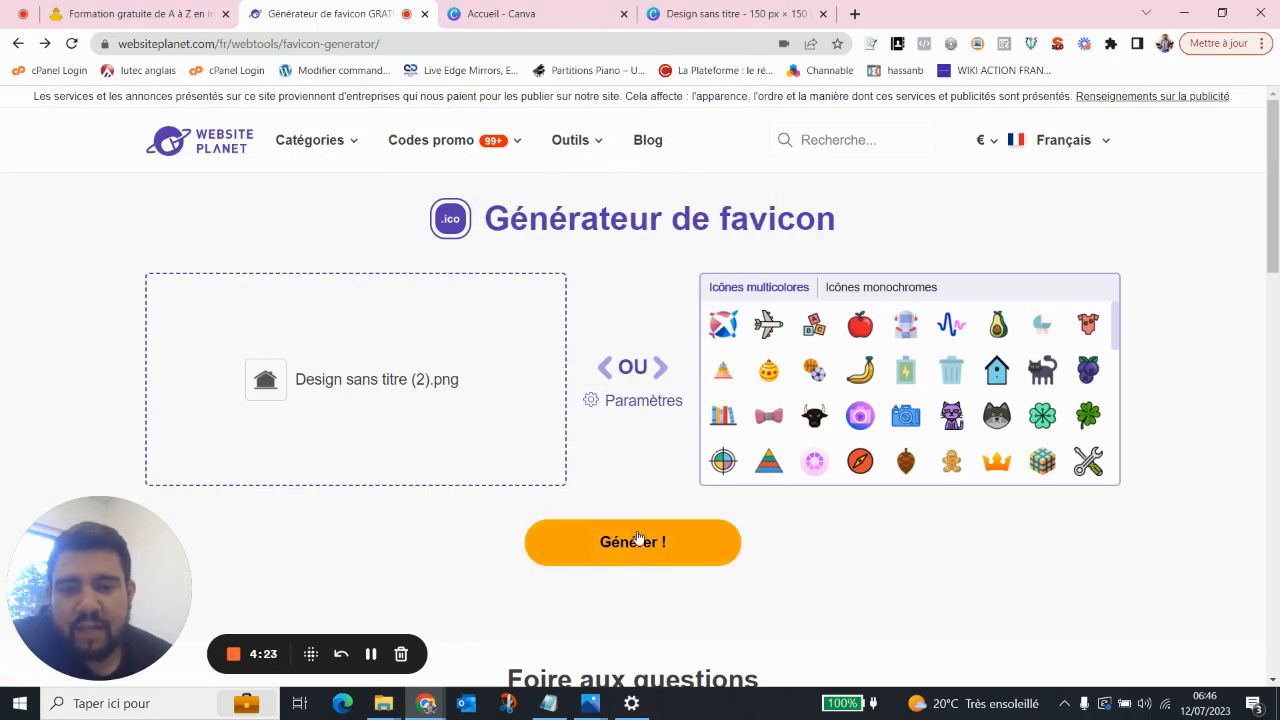
pyautogui.click(637, 540)
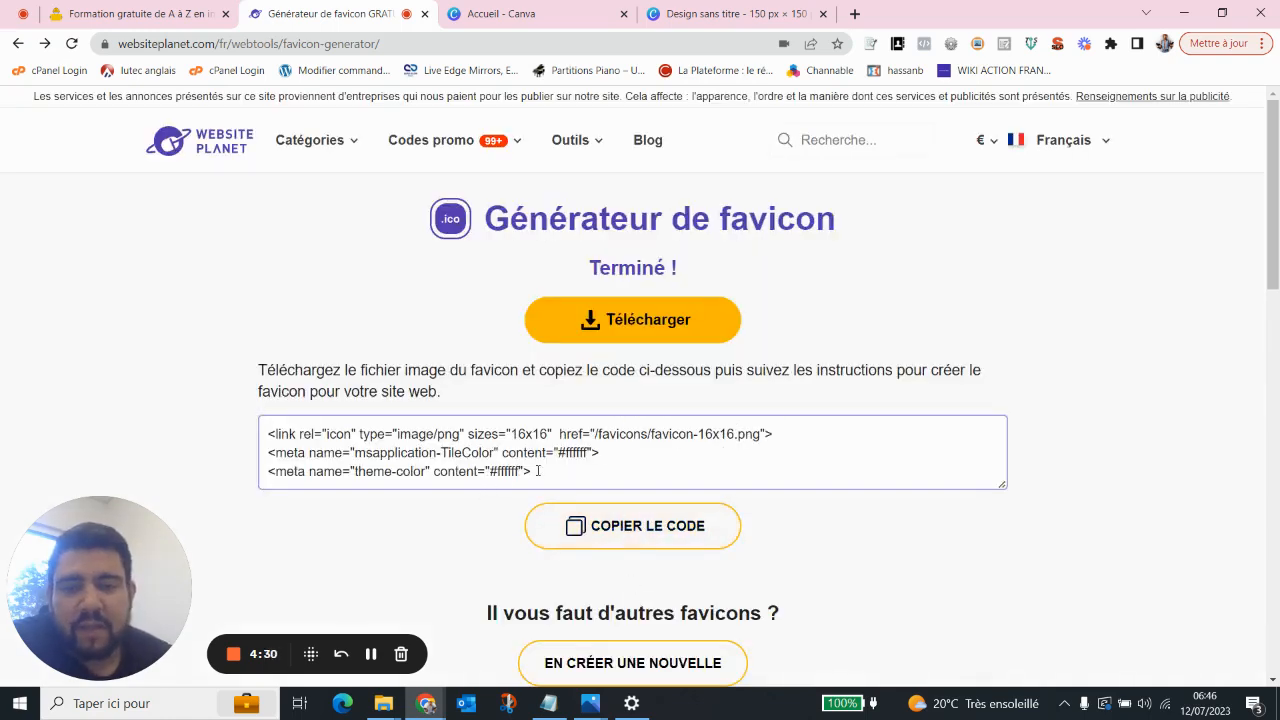
pyautogui.moveTo(538, 471); pyautogui.dragTo(268, 434)
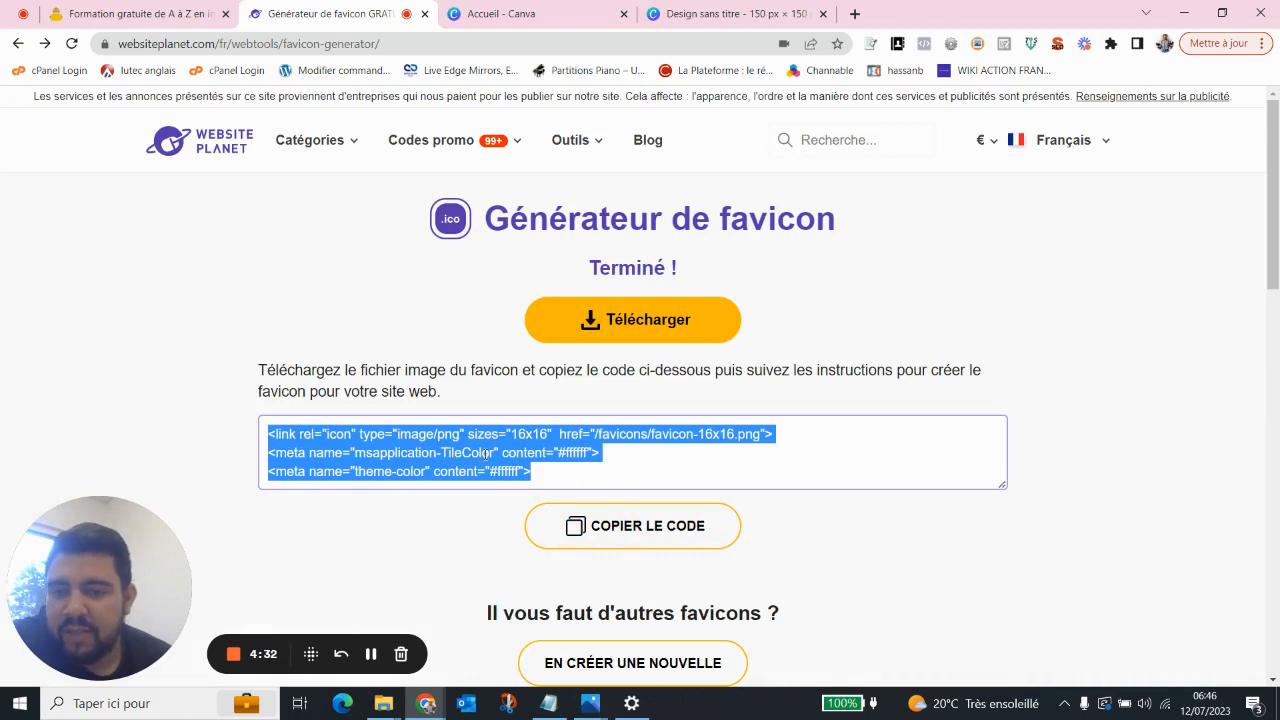
pyautogui.click(436, 524)
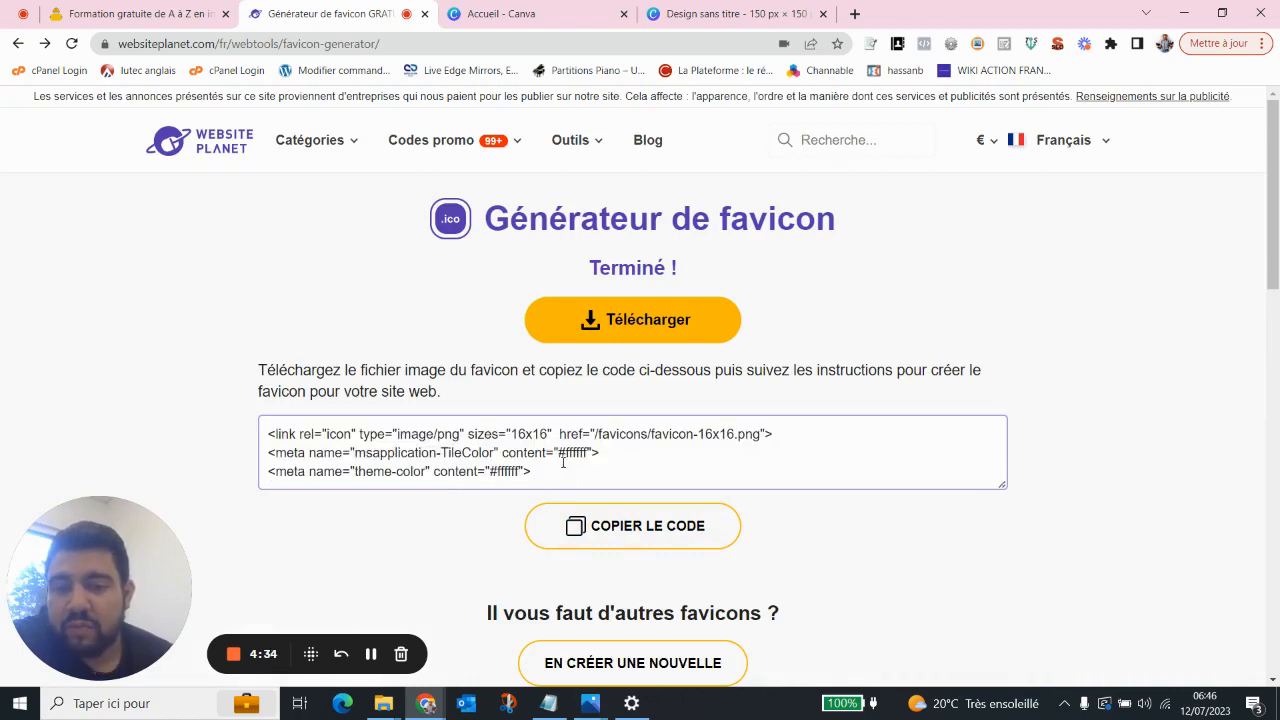
pyautogui.moveTo(558, 472); pyautogui.dragTo(234, 431)
pyautogui.click(228, 431)
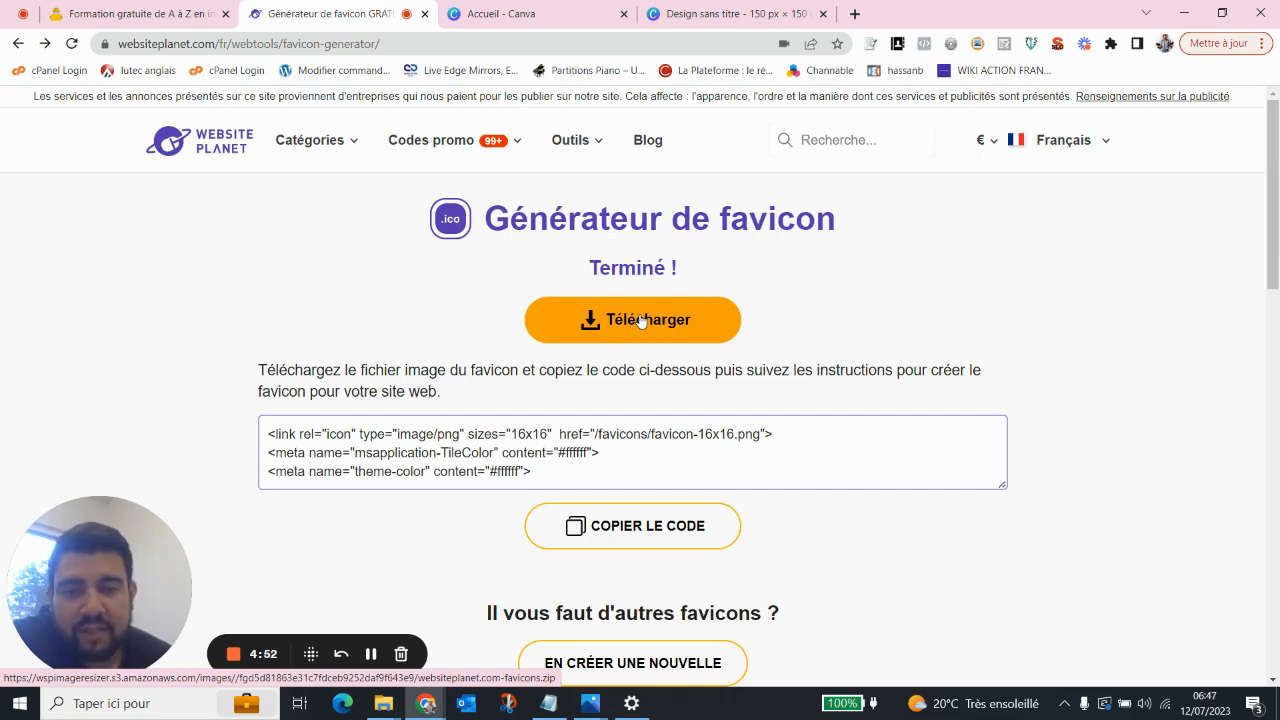
# Save the generated favicon archive as websiteplanet.com-favicons (1) in Téléchargements and open its favicons folder
pyautogui.click(641, 320)
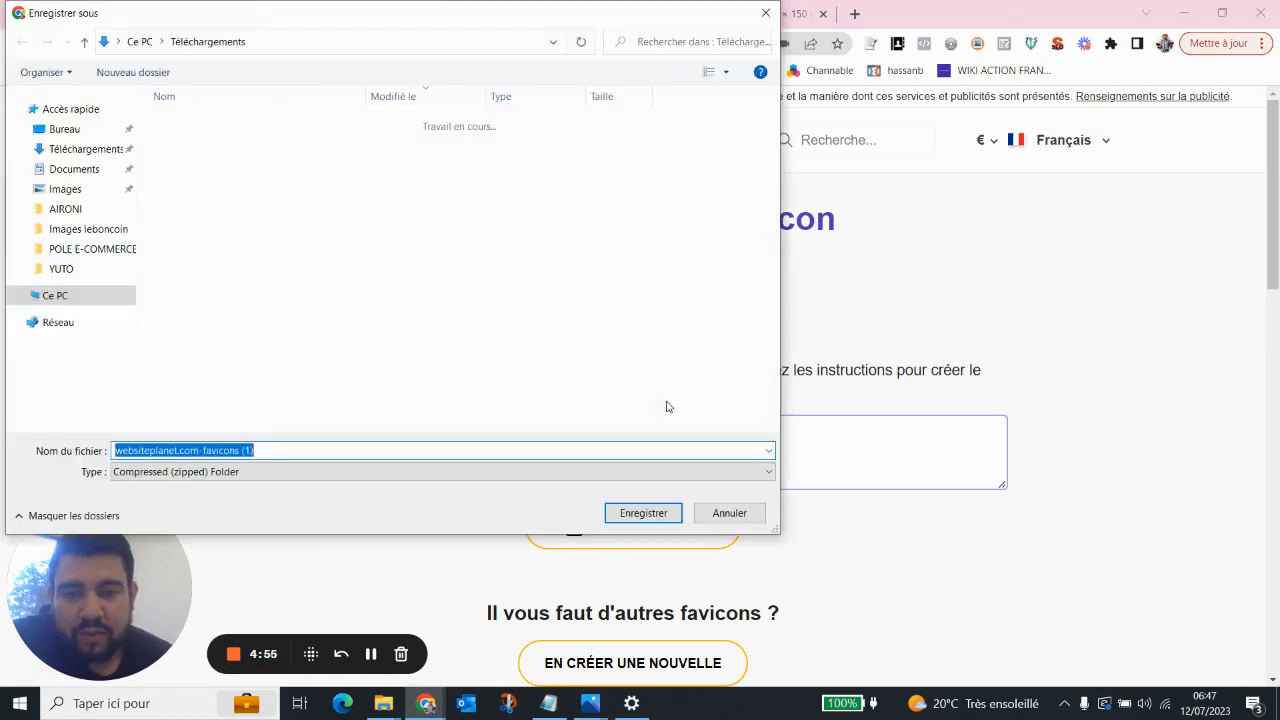
pyautogui.click(640, 514)
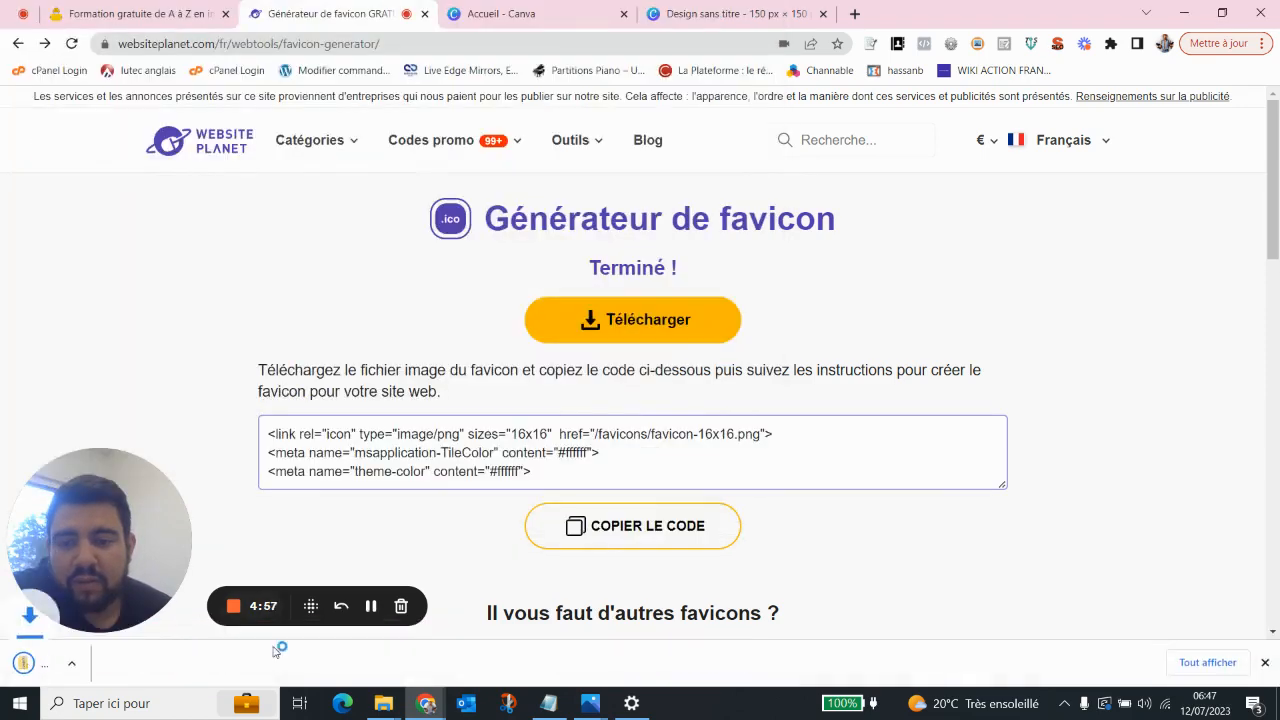
pyautogui.click(177, 663)
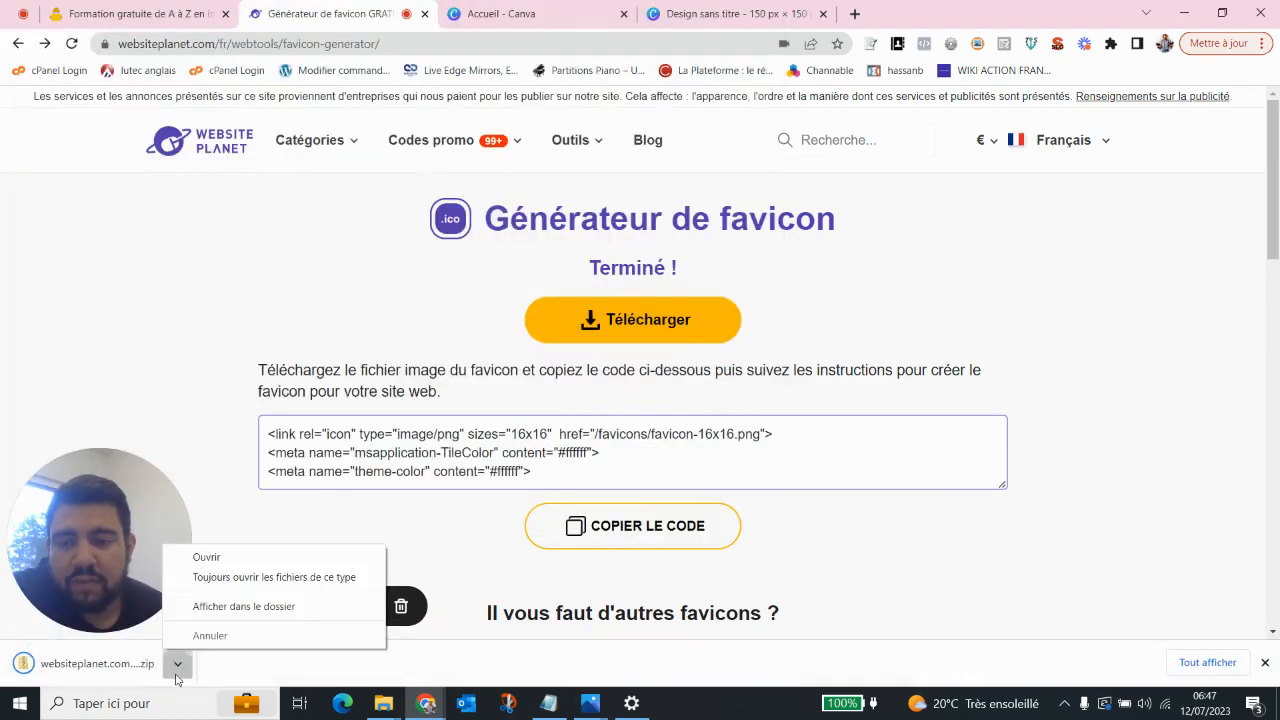
pyautogui.click(206, 558)
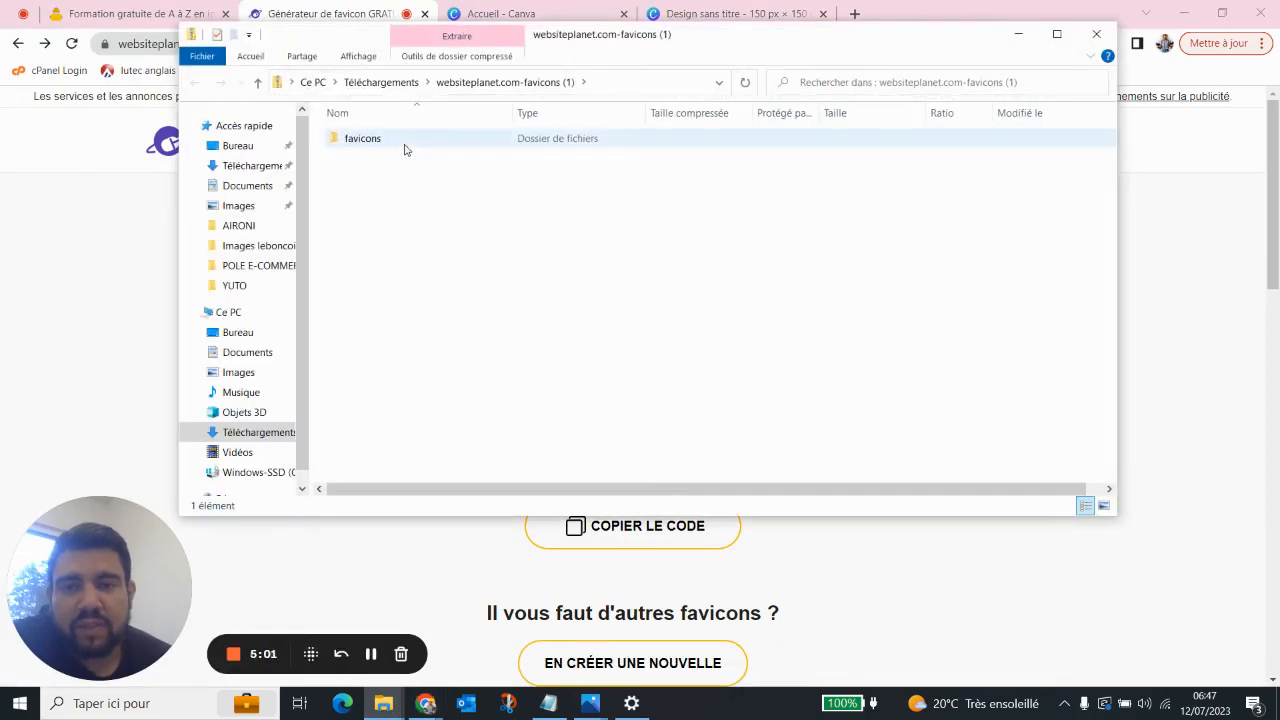
pyautogui.doubleClick(405, 149)
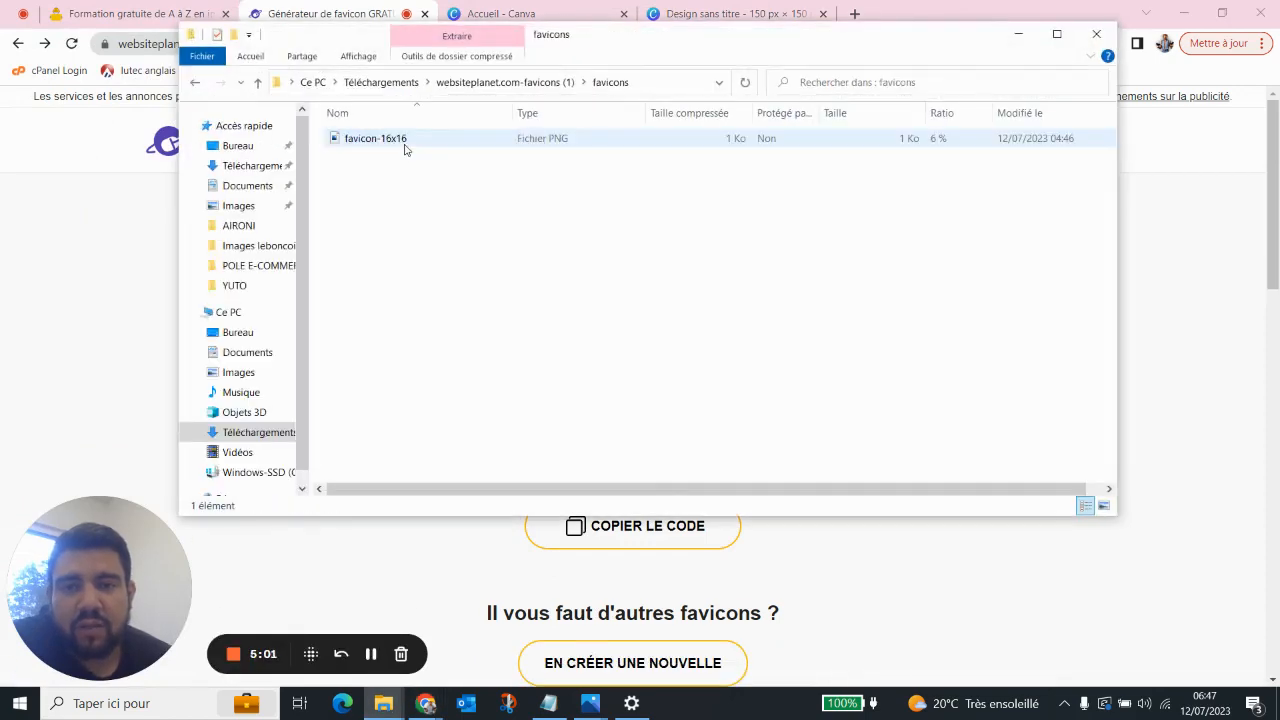
# Extract the favicon-16x16 image from the archive into the Téléchargements folder and open that folder
pyautogui.click(735, 143)
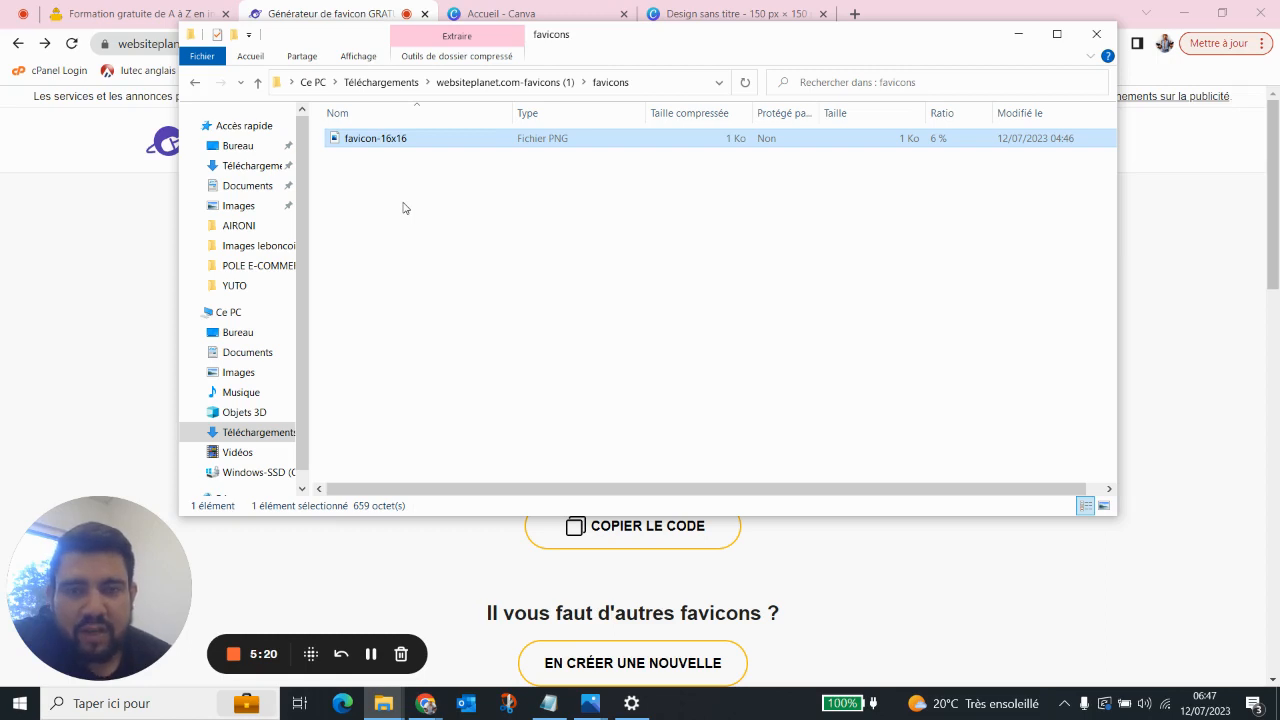
pyautogui.rightClick(357, 142)
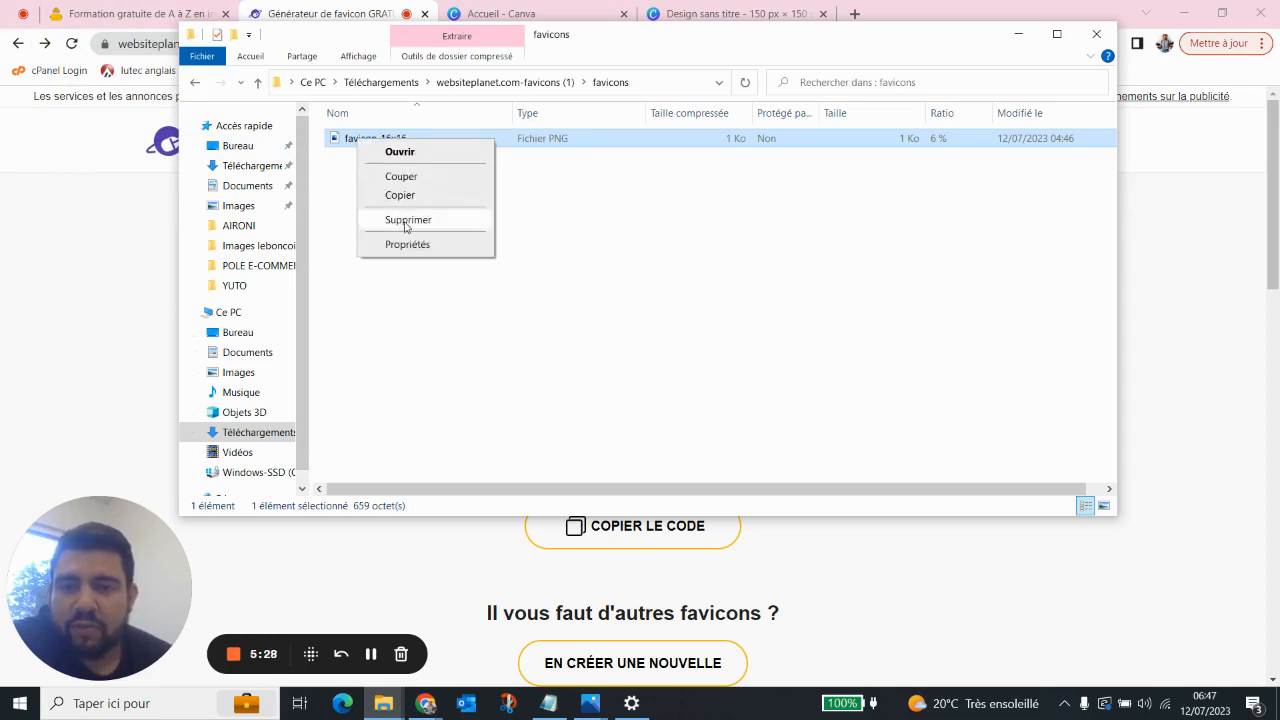
pyautogui.click(339, 190)
pyautogui.moveTo(357, 147); pyautogui.dragTo(374, 89)
pyautogui.click(374, 89)
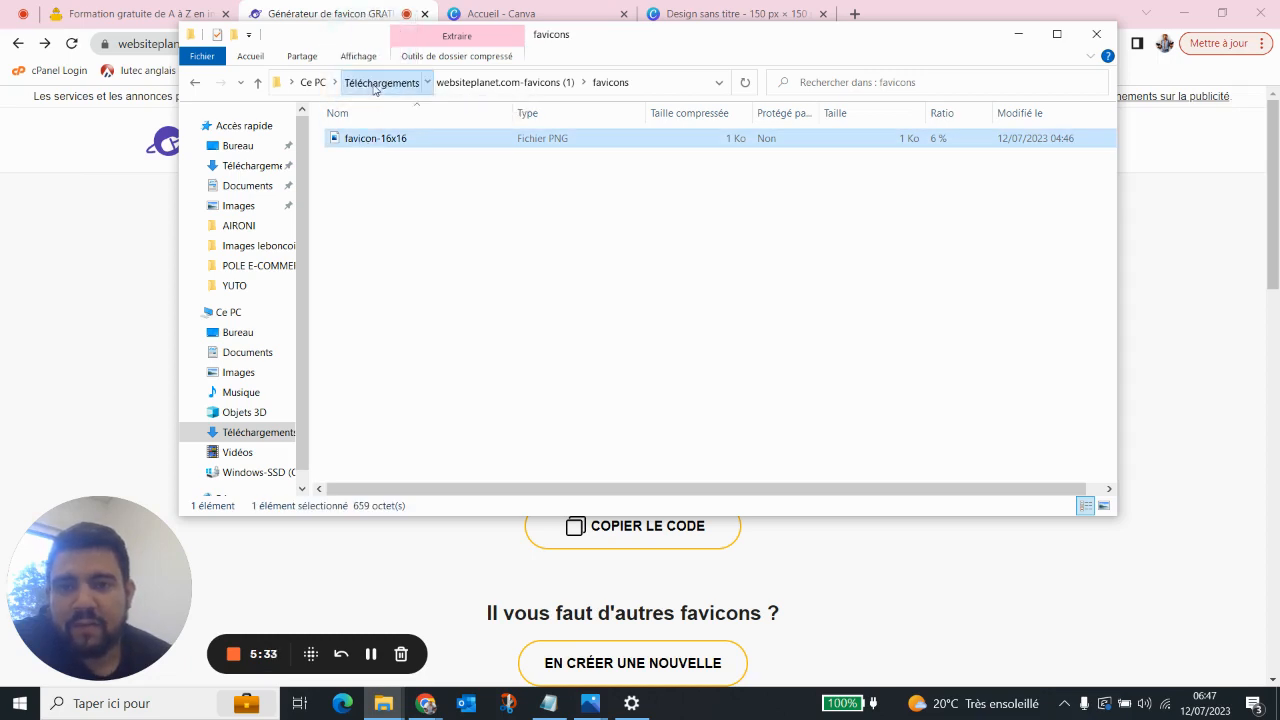
# Rename the favicon-16x16 image in Téléchargements to favicon-fkom-france-agence and close the folder window
pyautogui.rightClick(372, 158)
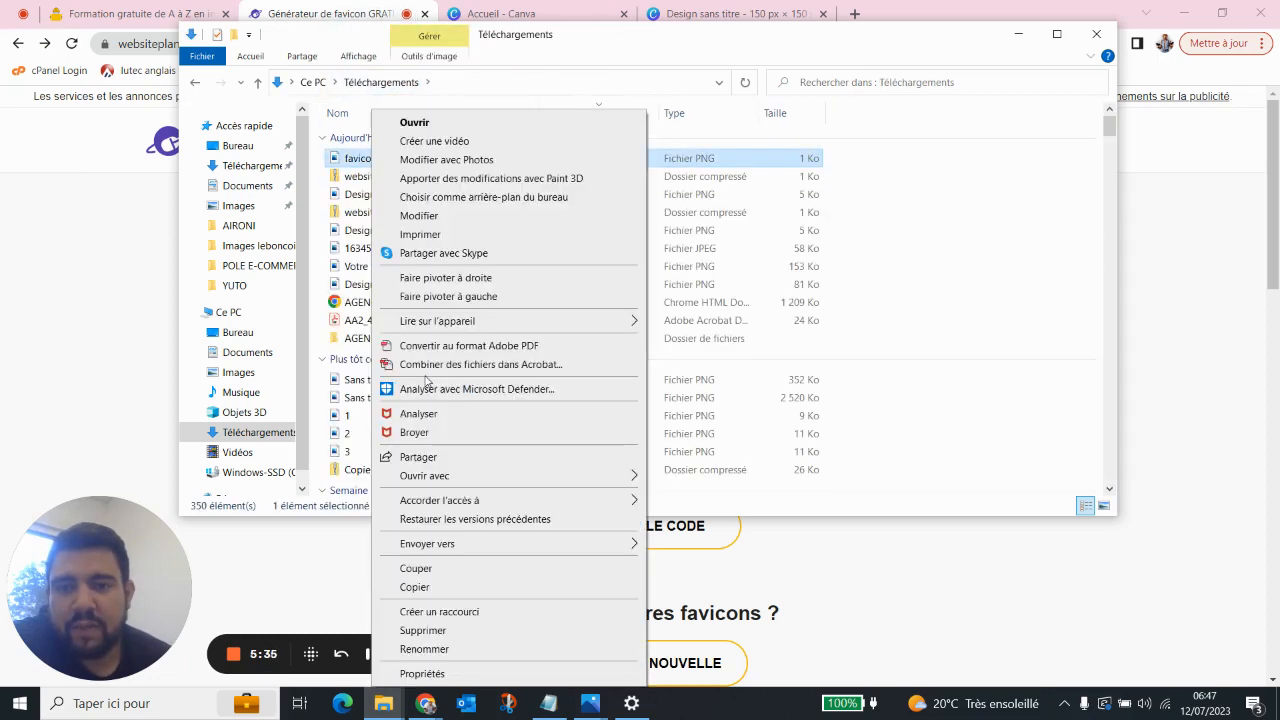
pyautogui.click(424, 649)
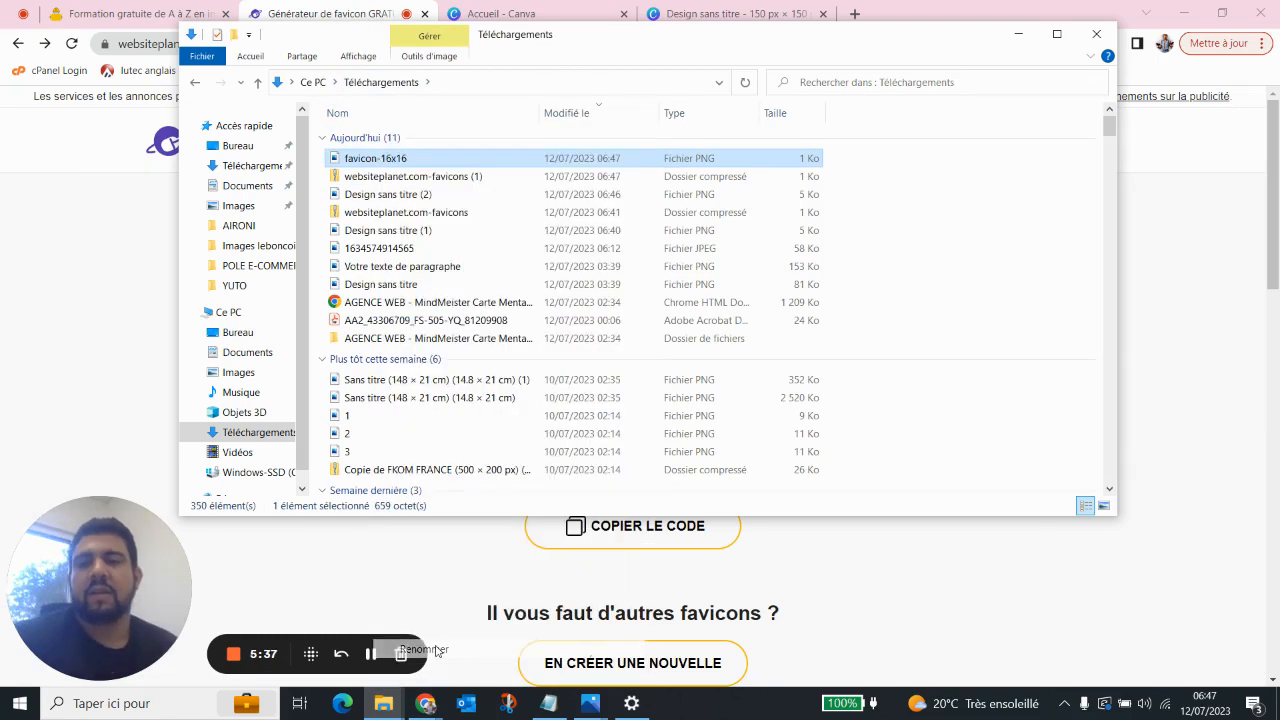
pyautogui.write('favicon')
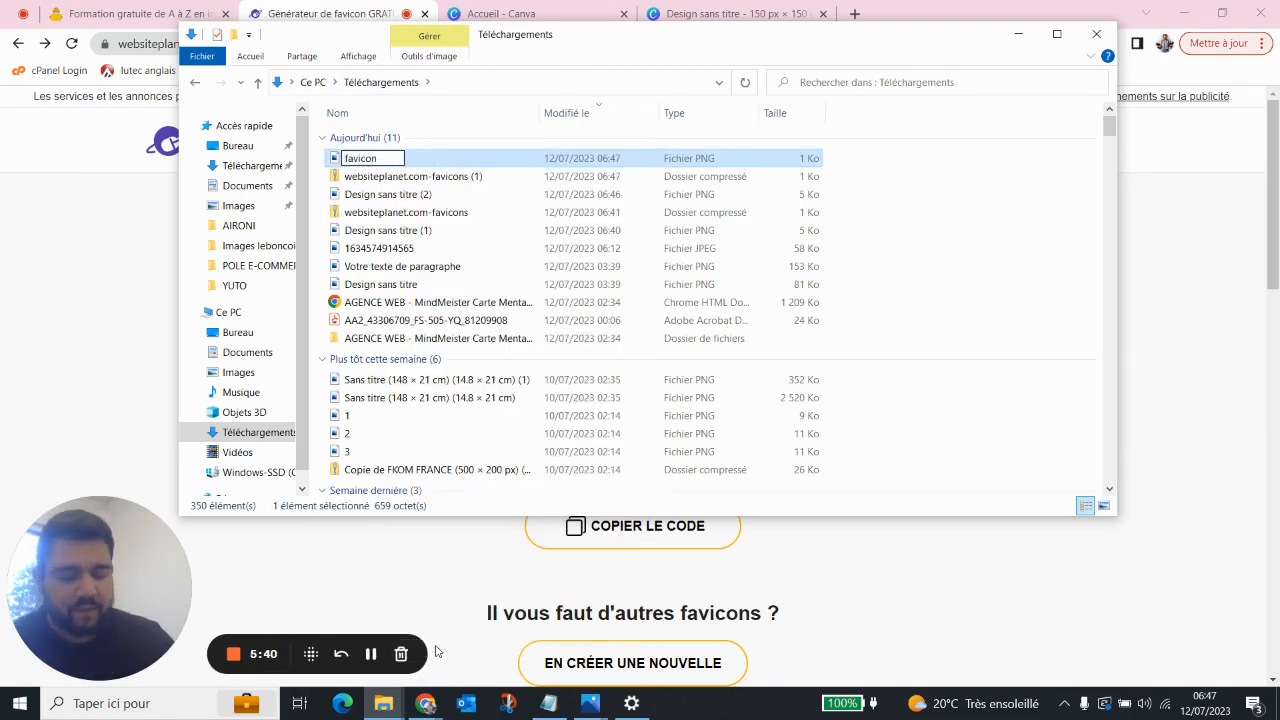
pyautogui.press('BackSpace')
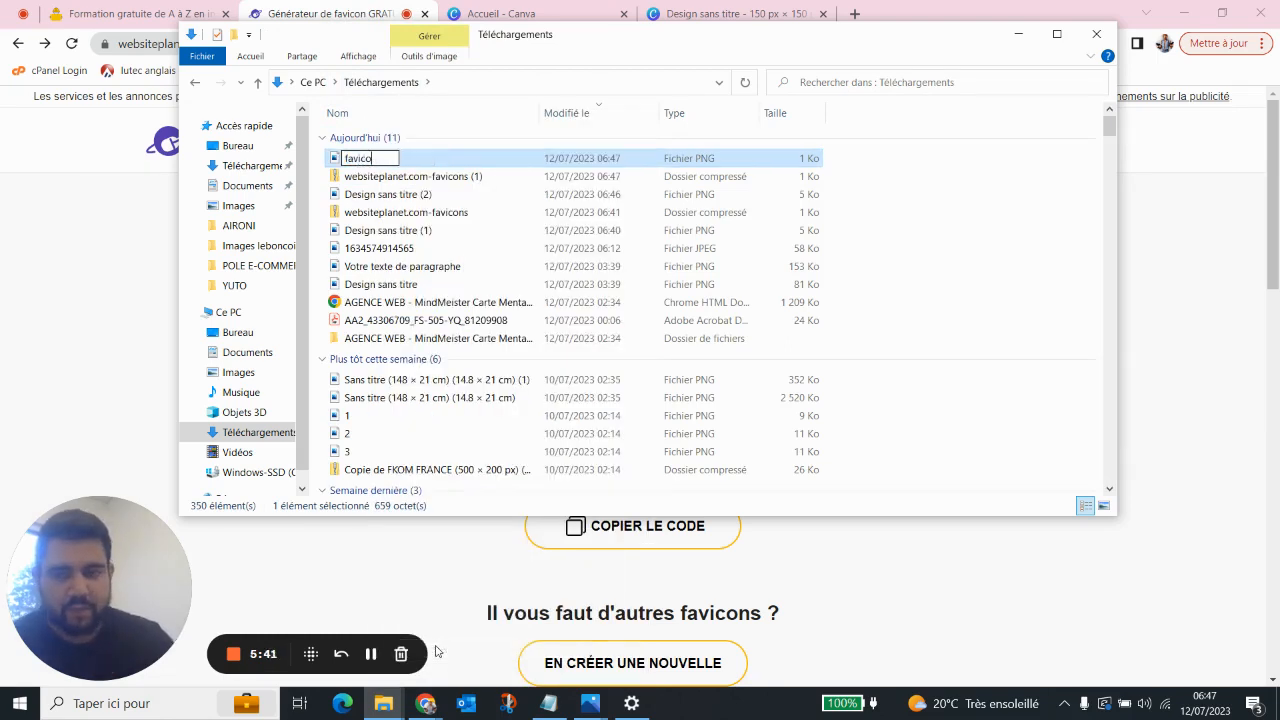
pyautogui.write('n-f')
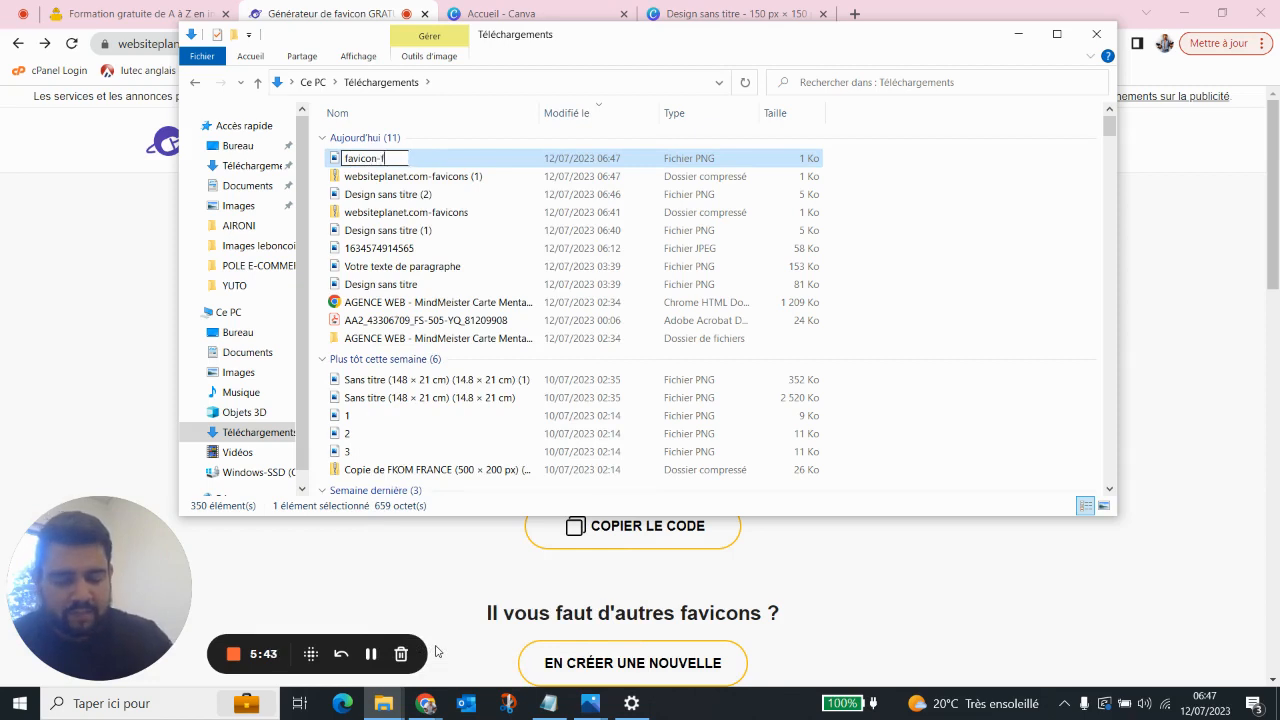
pyautogui.write('kom-france-a')
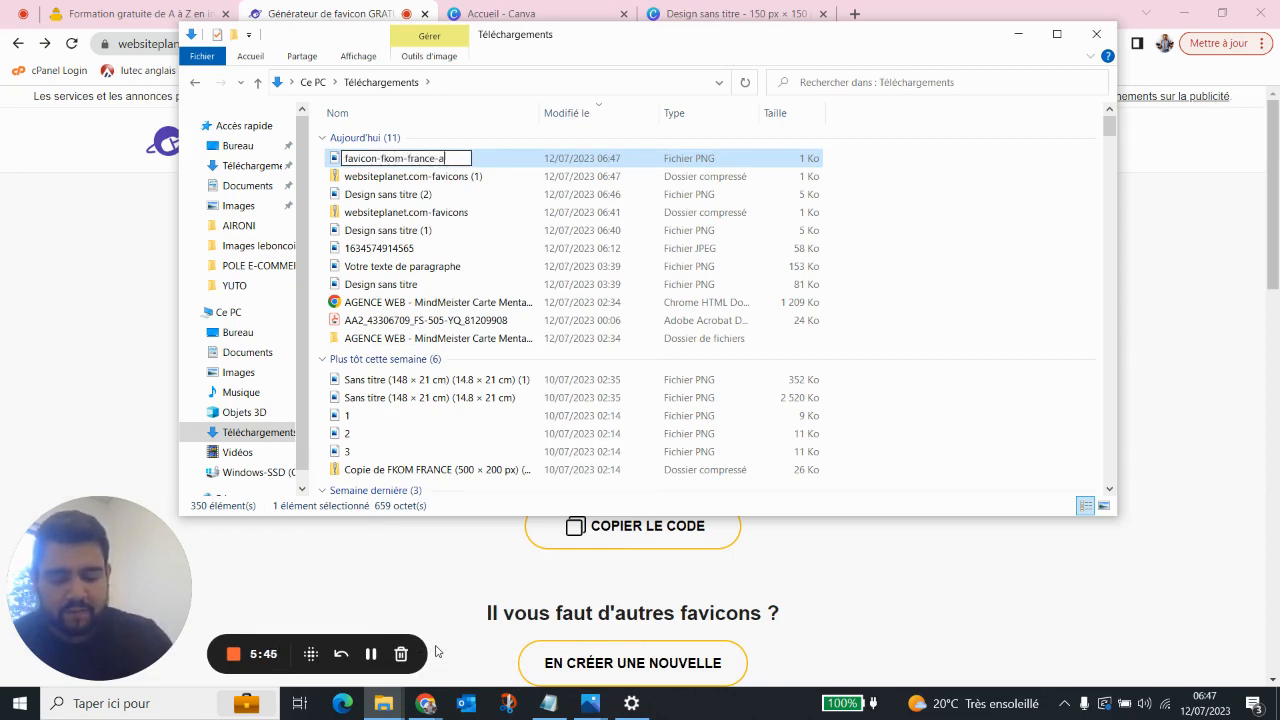
pyautogui.write('gence')
pyautogui.press('Return')
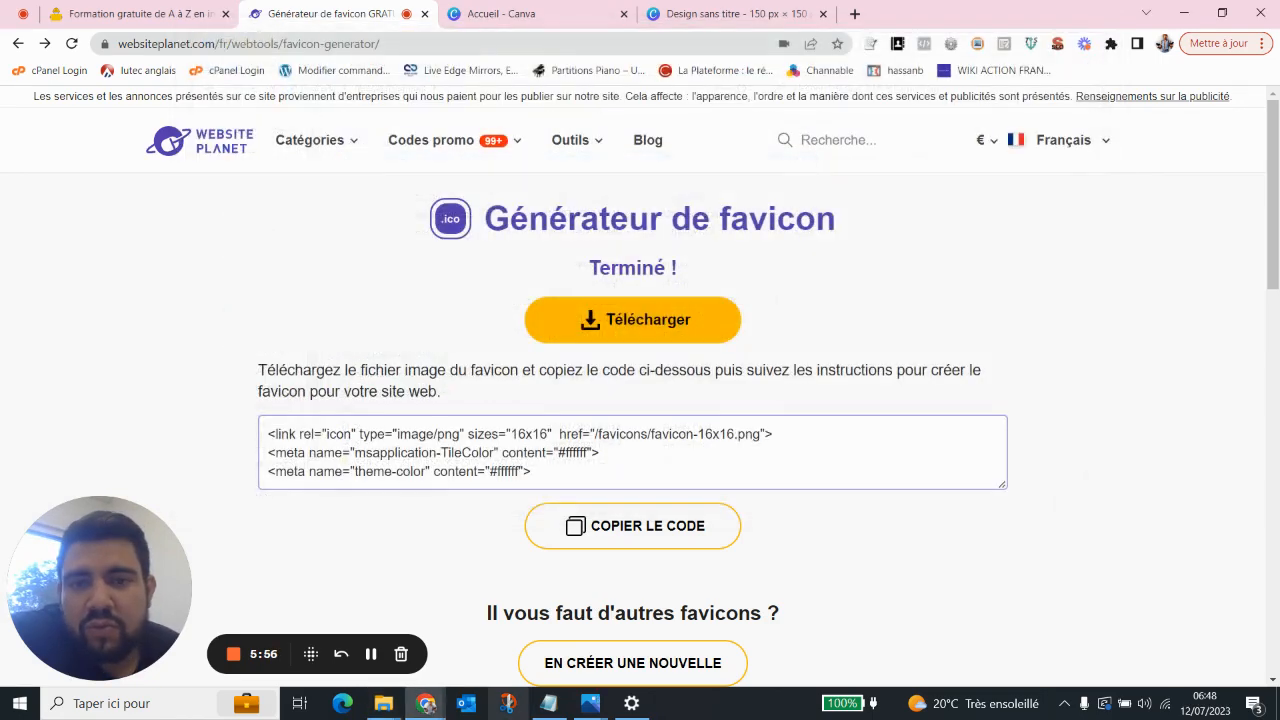
pyautogui.click(1096, 34)
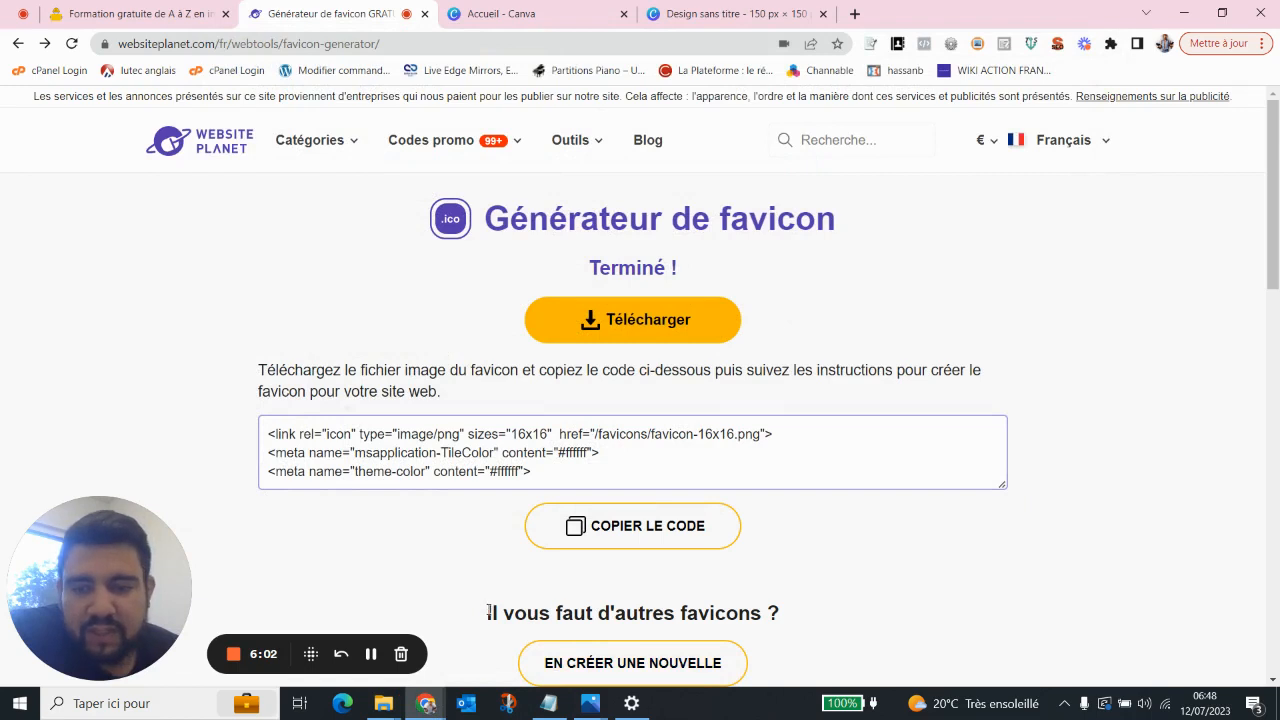
pyautogui.moveTo(487, 612); pyautogui.dragTo(794, 577)
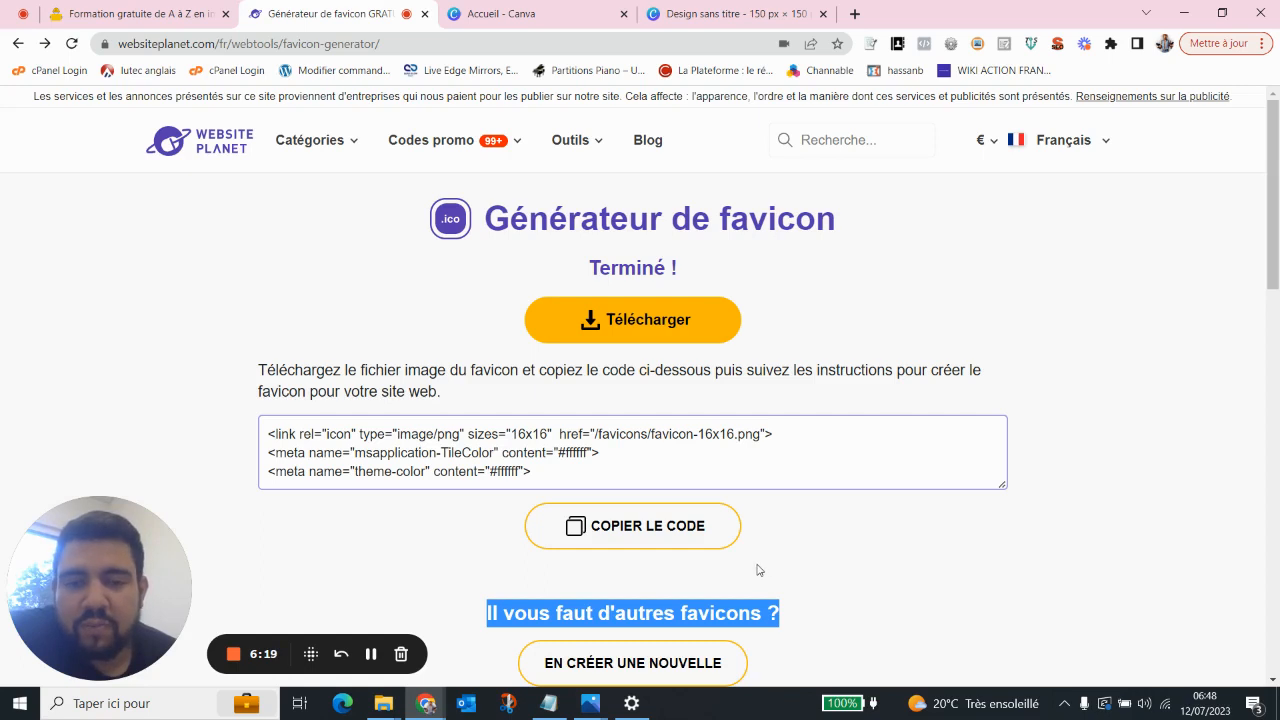
pyautogui.click(799, 622)
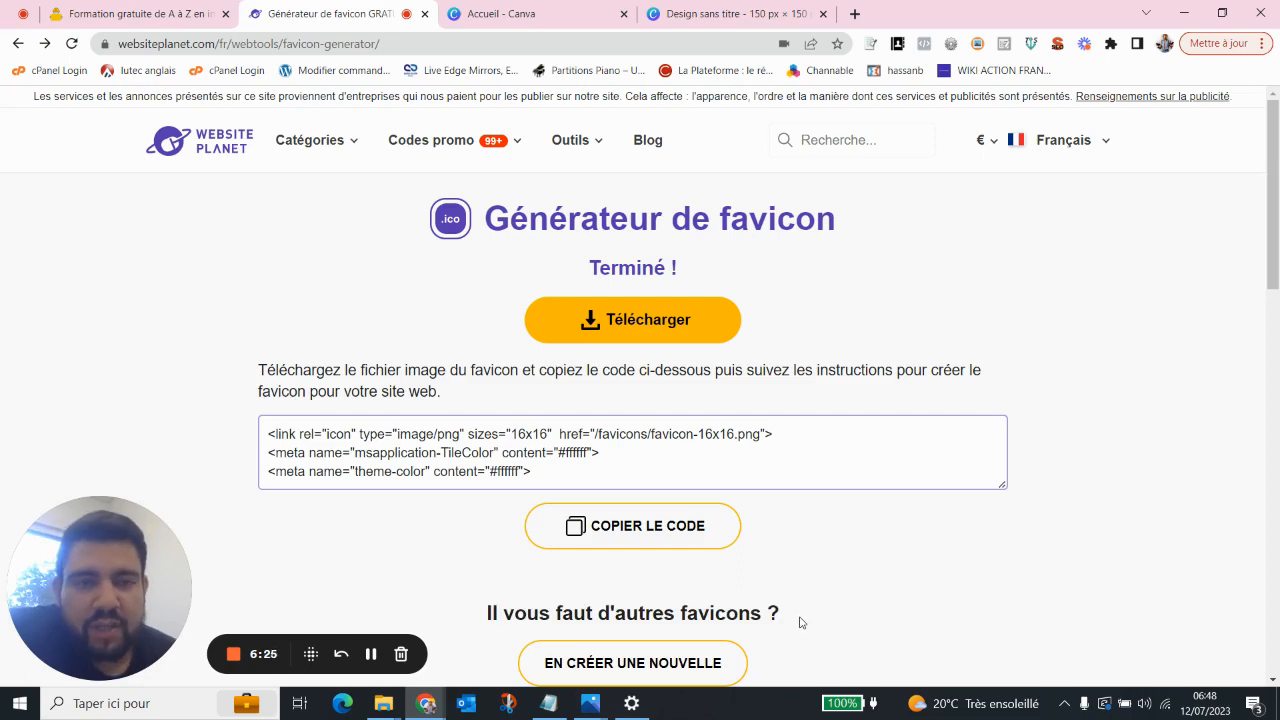